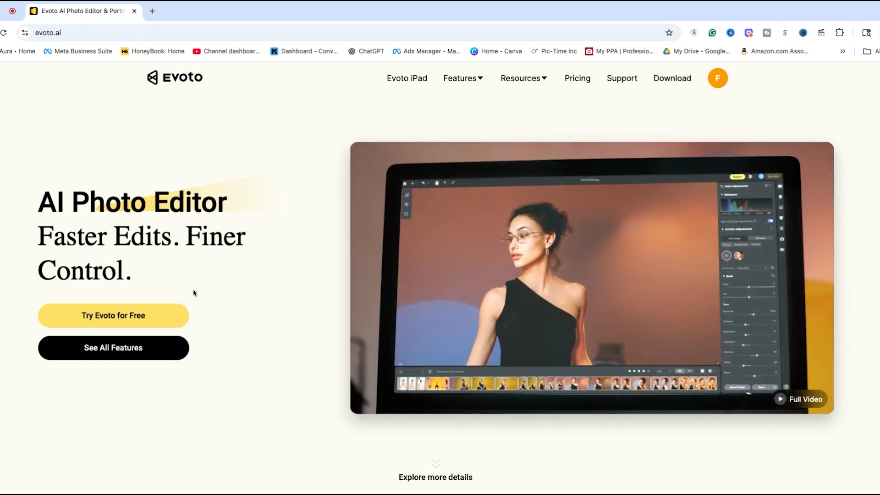
Look over the Evoto homepage, including the retouching showcase and the section on professional users.
scroll(245, 294, "down", 7)
scroll(245, 293, "down", 10)
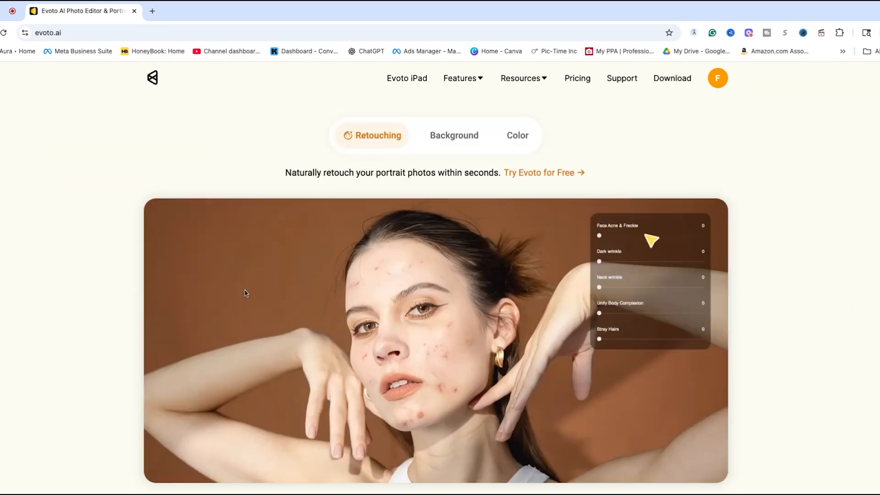
scroll(46, 254, "down", 4)
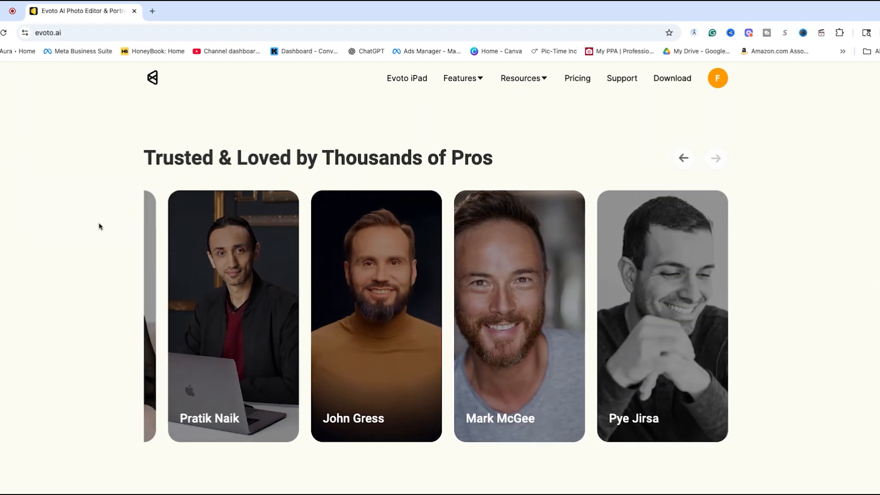
scroll(64, 311, "up", 10)
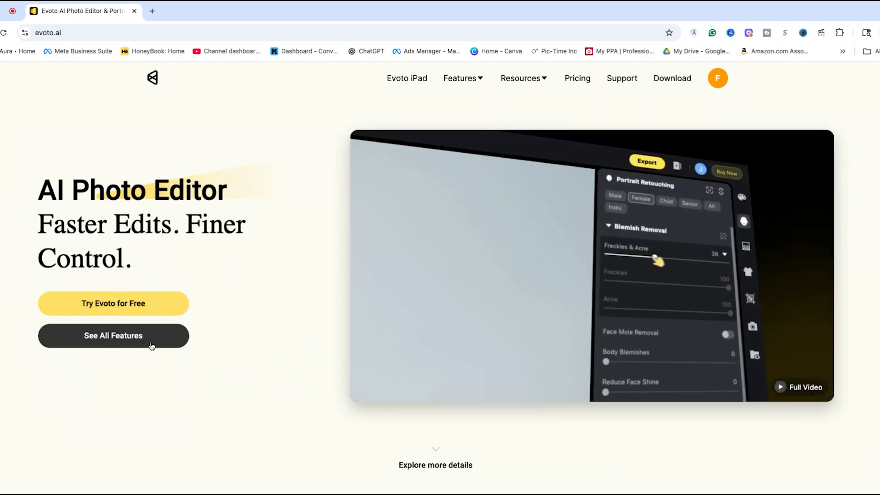
Open the complete features overview and browse the trendy and professional photo editing tools.
left_click(152, 346)
scroll(174, 289, "down", 2)
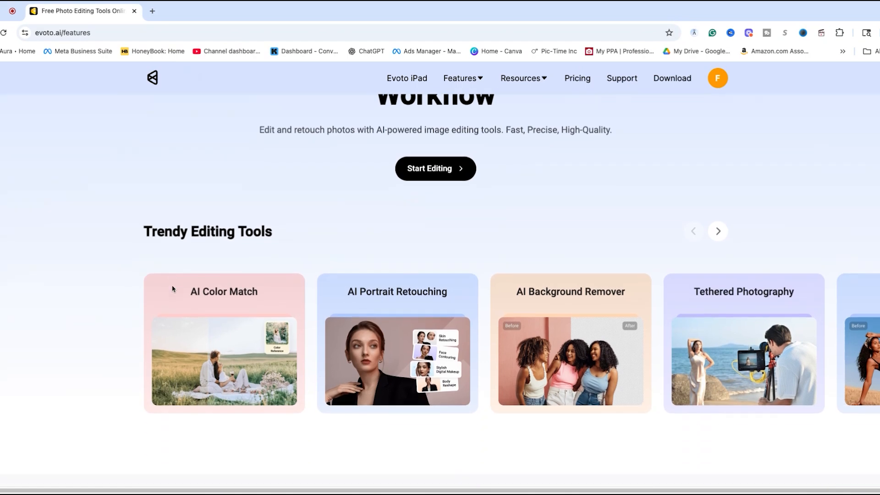
left_click(725, 236)
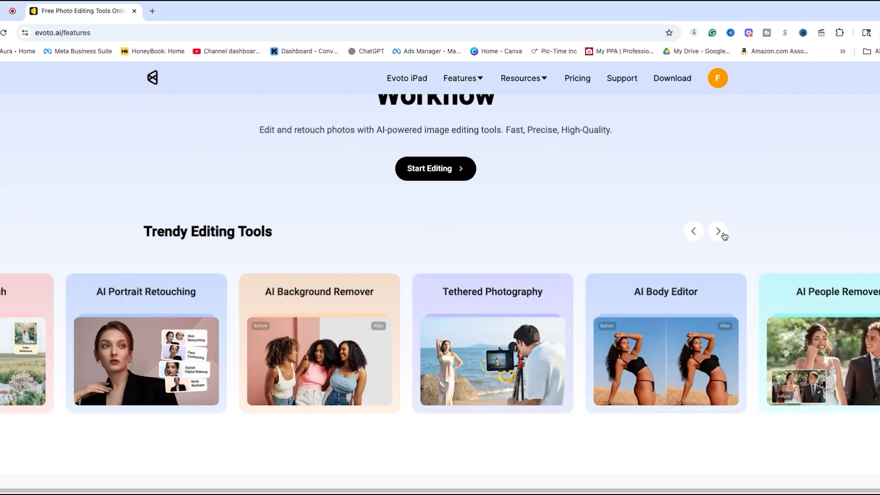
scroll(494, 256, "down", 10)
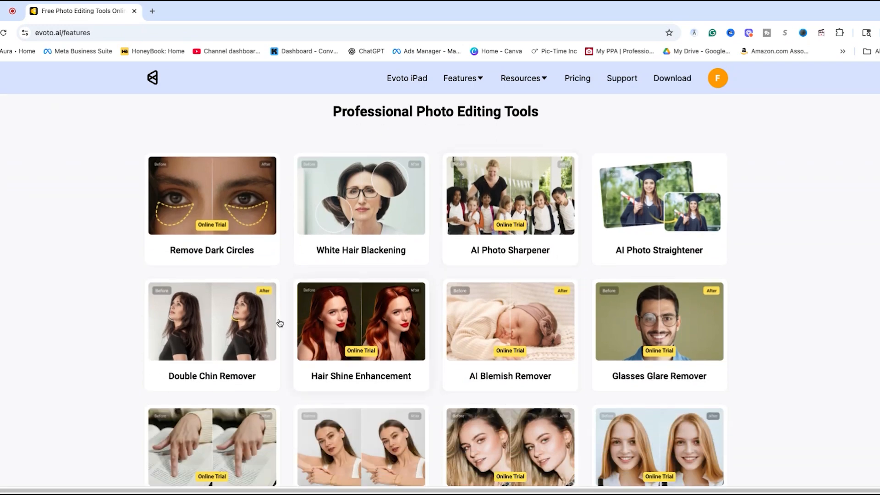
scroll(280, 322, "down", 3)
scroll(298, 328, "down", 6)
scroll(328, 335, "up", 2)
scroll(327, 335, "down", 12)
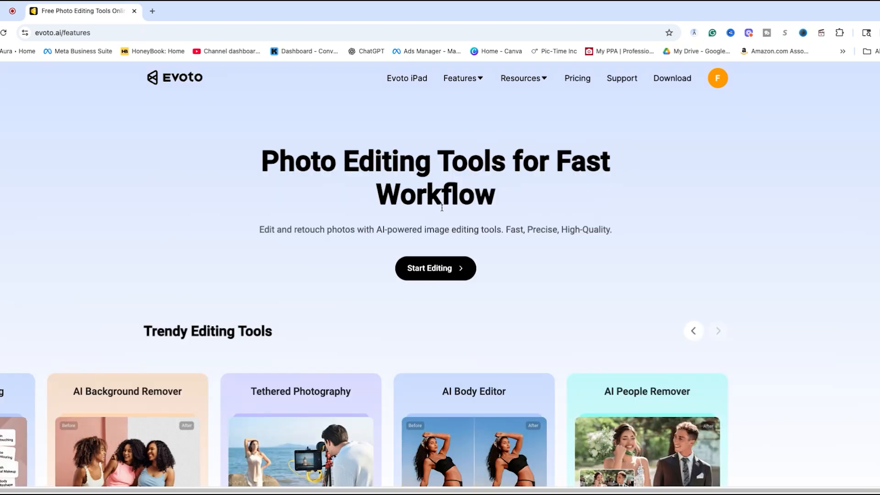
Open the download page and review the stable MacOS, Windows and iPad versions.
left_click(670, 81)
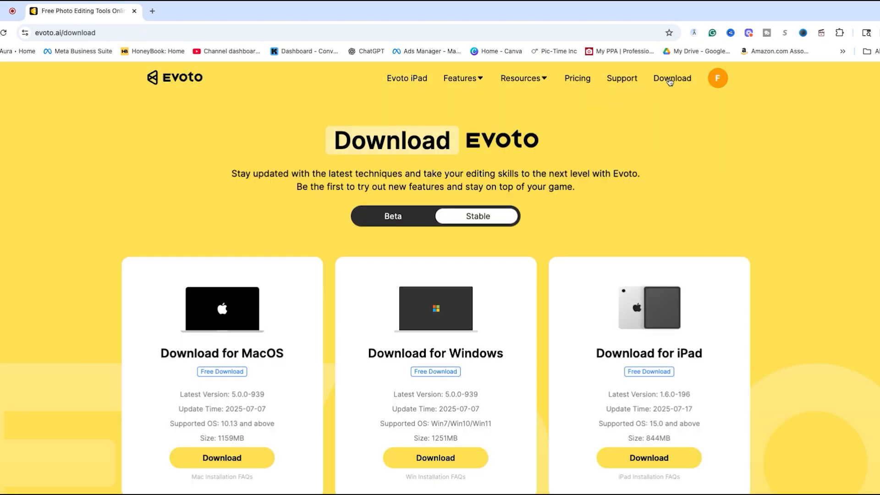
scroll(198, 269, "down", 2)
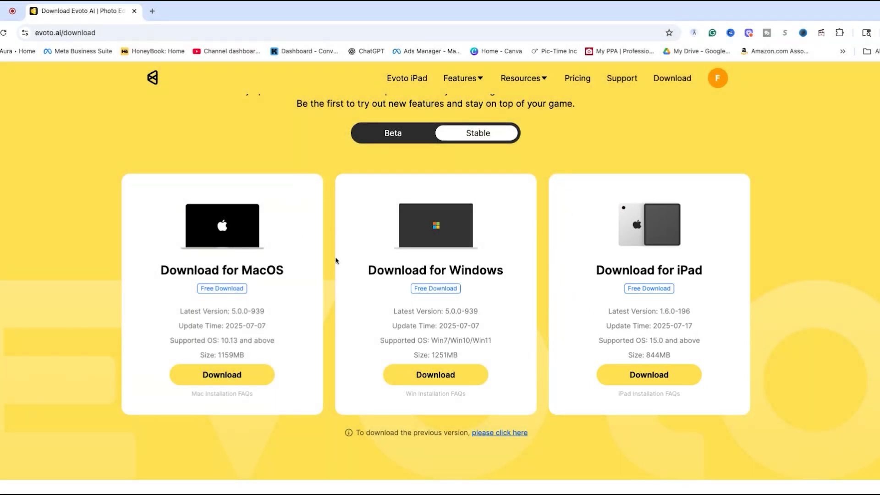
scroll(342, 238, "up", 2)
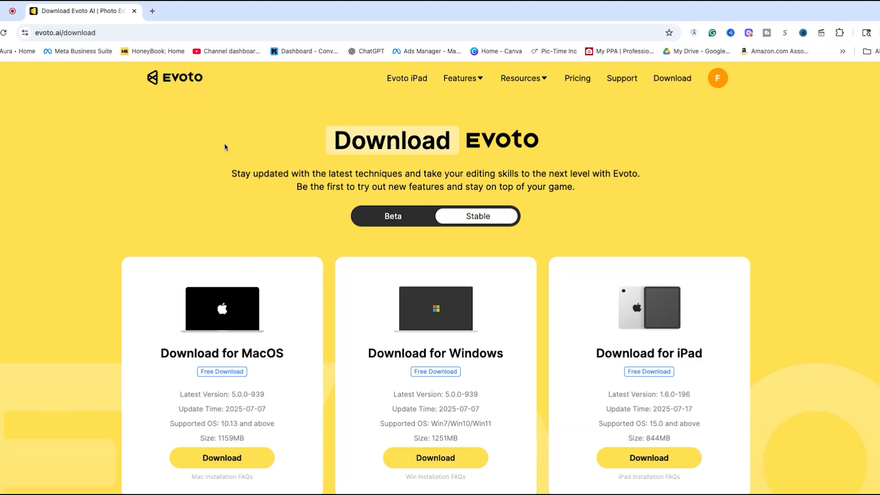
Open the pricing page, select the 500-credit Pay-as-You-Go package and check what it includes.
left_click(578, 83)
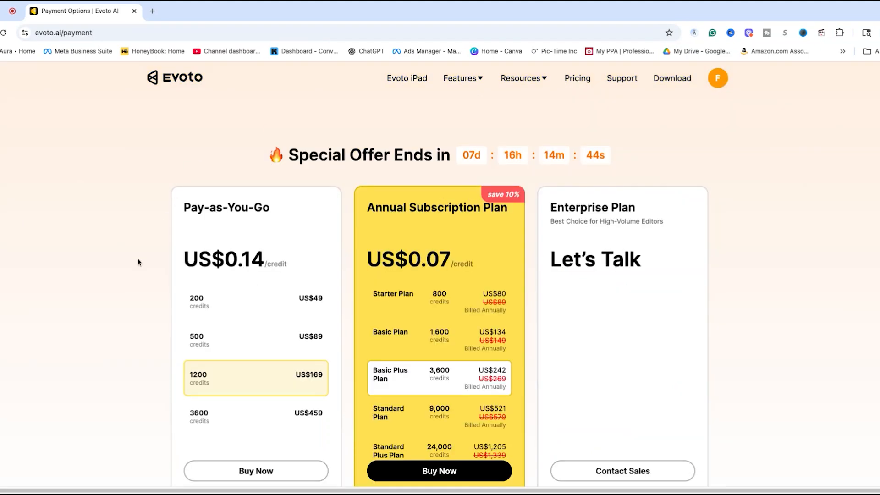
scroll(86, 261, "down", 1)
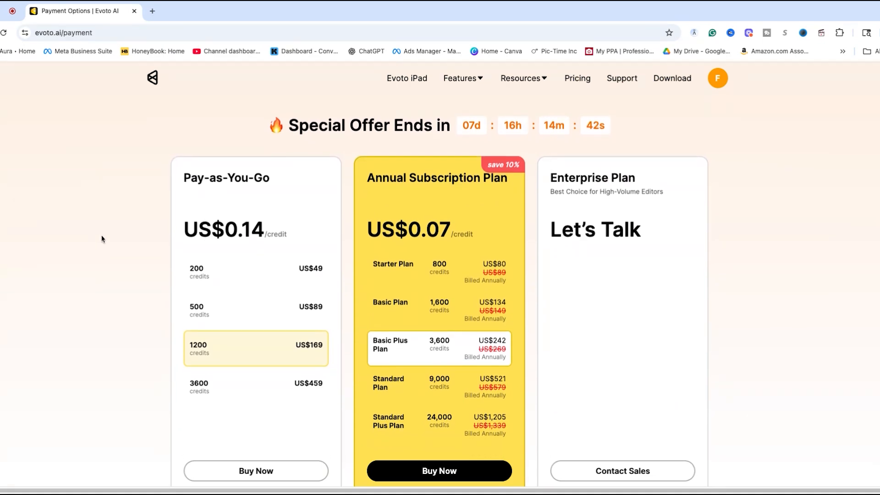
scroll(102, 239, "down", 1)
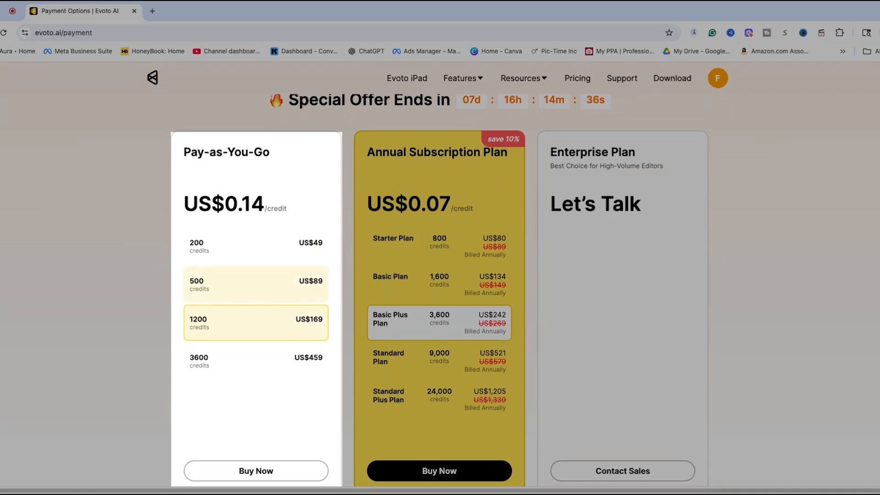
left_click(248, 280)
scroll(102, 339, "down", 5)
scroll(102, 340, "down", 1)
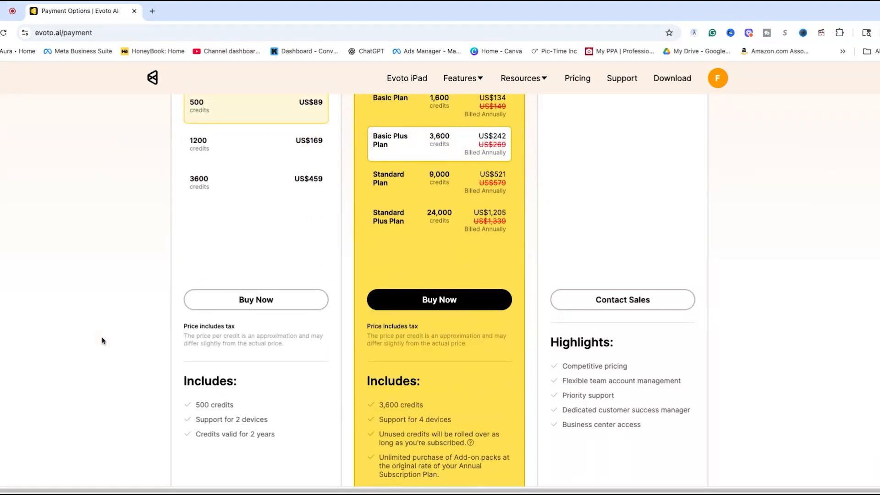
Compare the Pay-as-You-Go packages with the Annual Subscription plans and their inclusions, and return to the Evoto homepage.
scroll(240, 191, "up", 2)
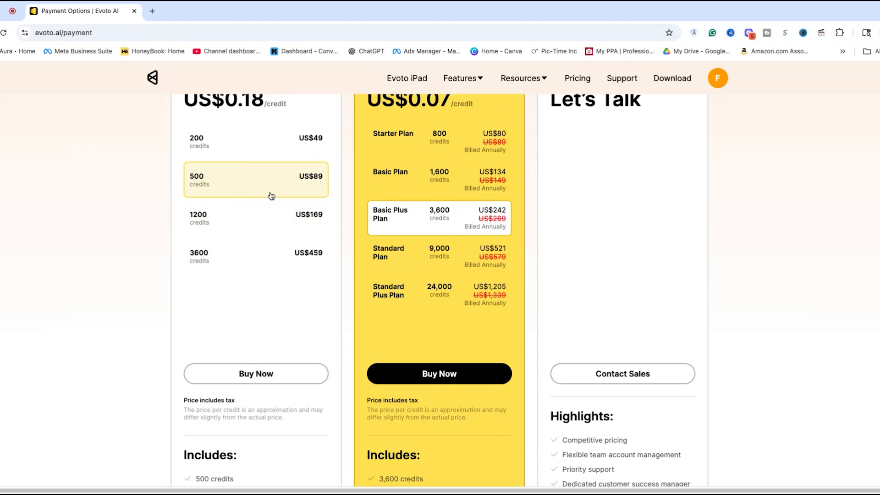
scroll(291, 243, "up", 2)
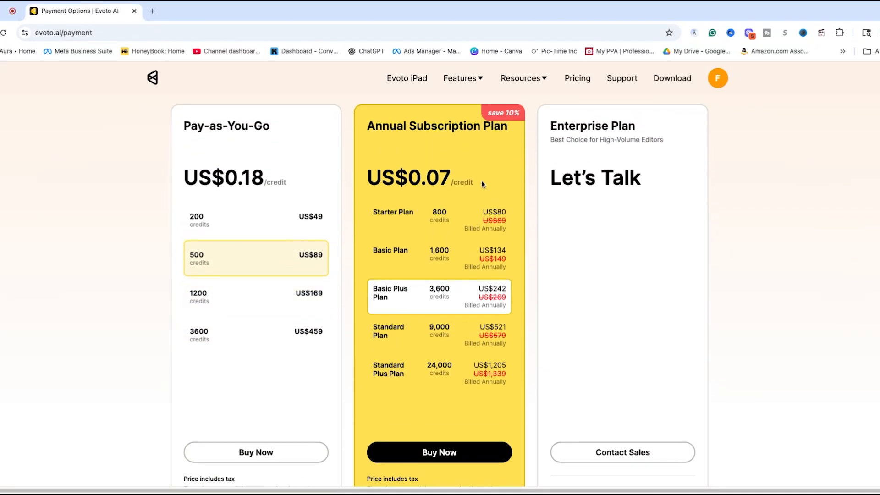
scroll(429, 293, "down", 2)
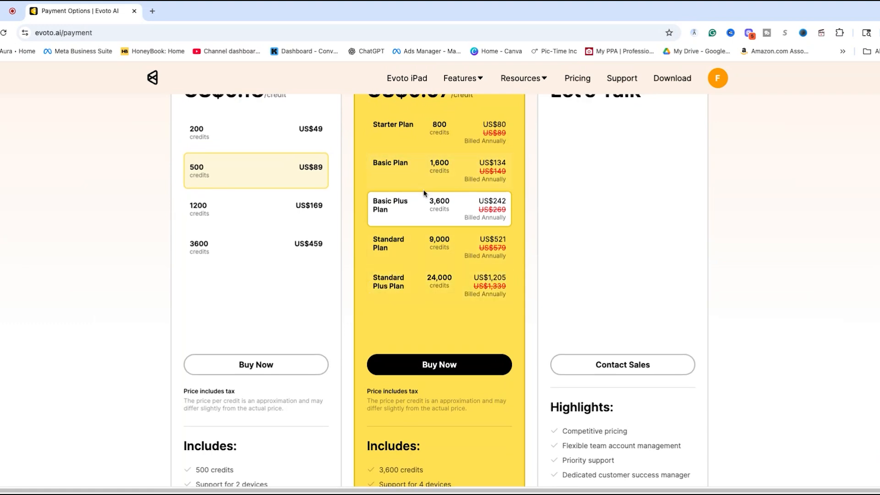
scroll(424, 194, "up", 1)
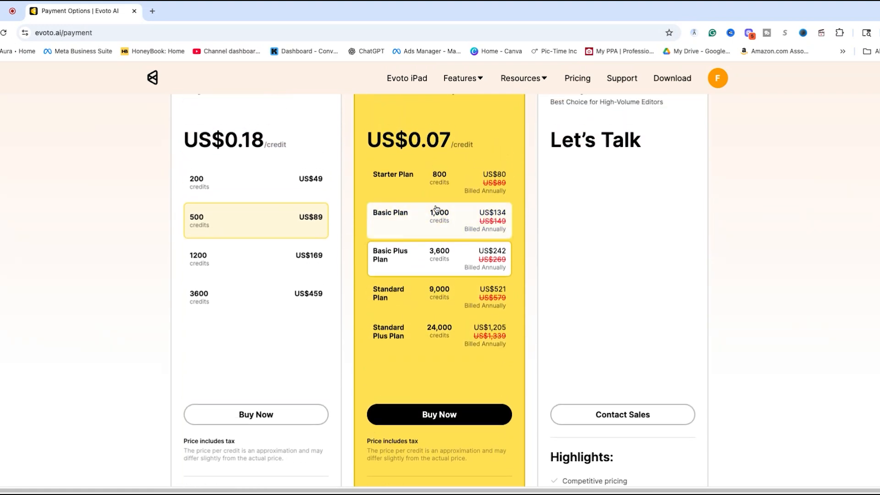
scroll(430, 256, "down", 1)
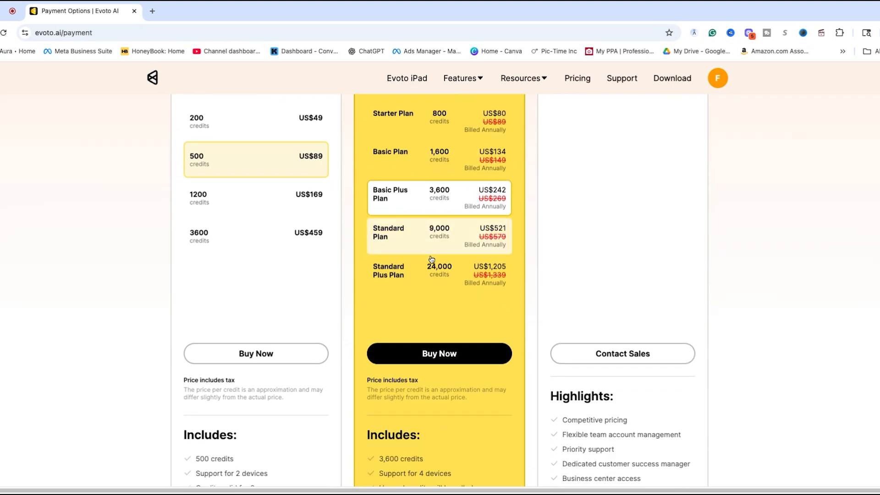
scroll(432, 259, "down", 1)
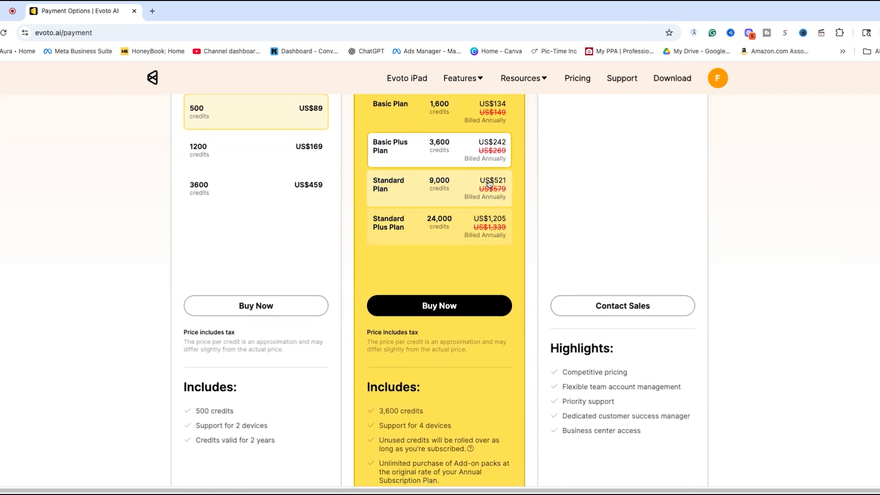
scroll(438, 277, "down", 1)
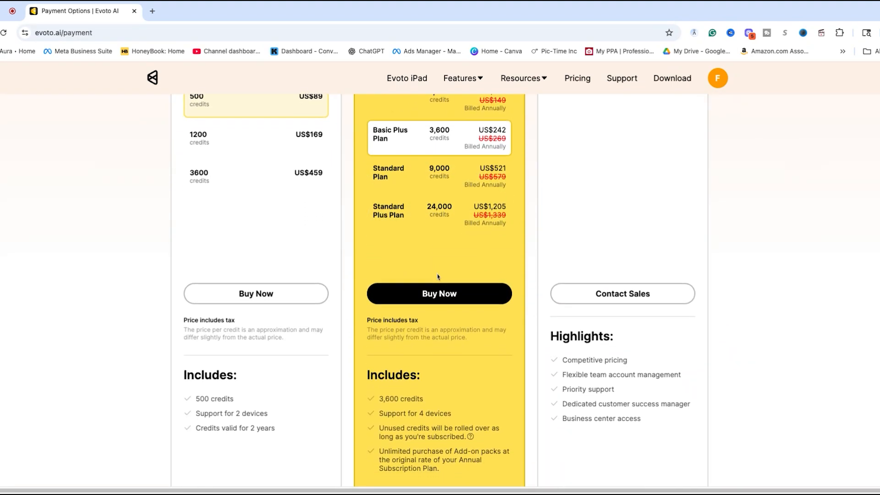
scroll(424, 206, "up", 3)
scroll(419, 220, "up", 1)
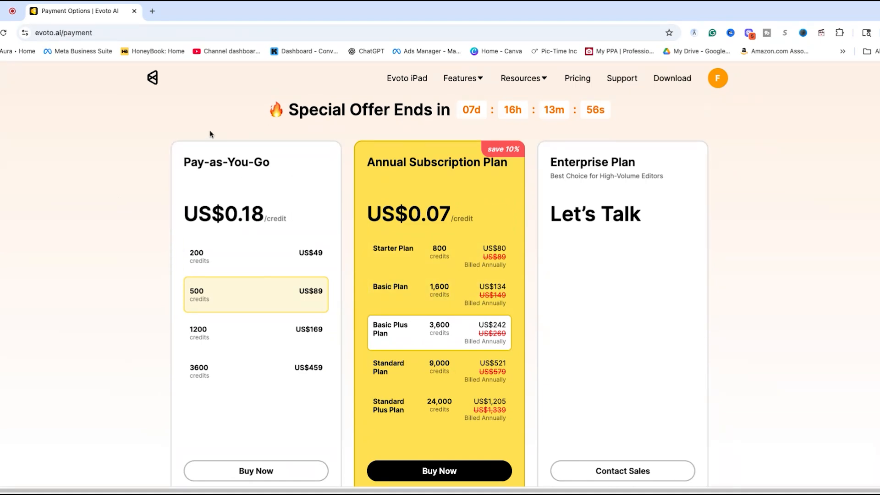
left_click(150, 83)
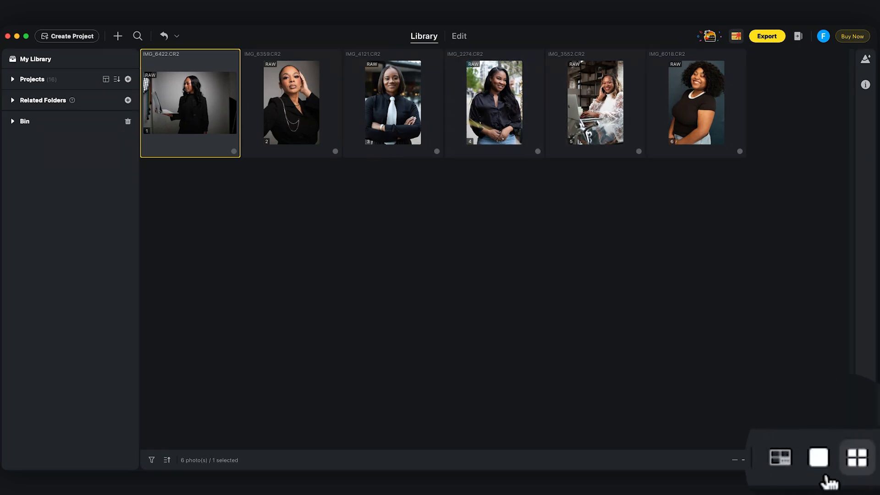
In the Evoto desktop app, view the library photos one at a time and open IMG_6422.CR2 for editing.
left_click(829, 460)
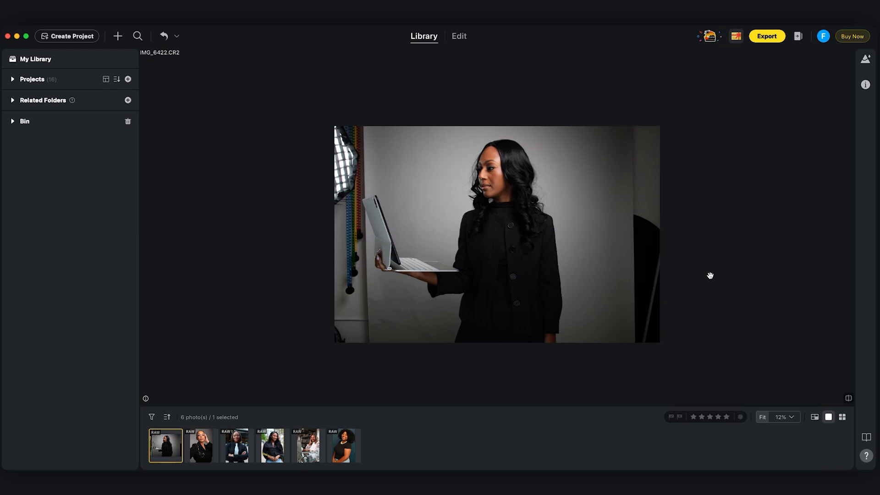
key("Right")
key("Right")
key("Left")
key("Left")
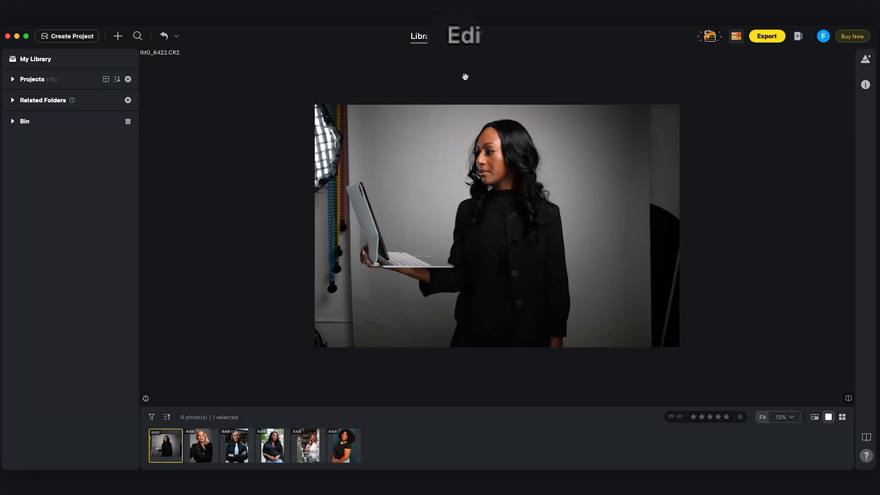
left_click(459, 37)
Try out the exposure and other tone adjustments on the photo.
scroll(789, 323, "down", 4)
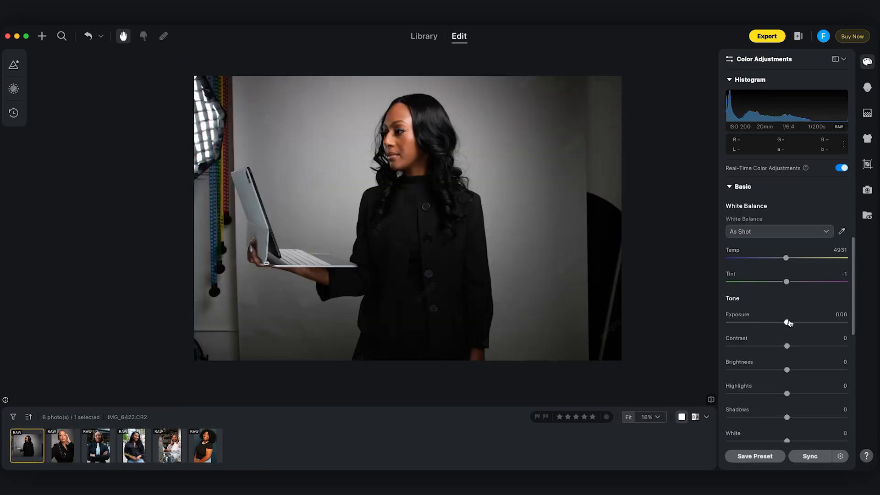
mouse_move(789, 324)
left_mouse_down()
mouse_move(814, 323)
mouse_move(798, 323)
left_mouse_up()
double_click(793, 389)
mouse_move(776, 422)
left_mouse_down()
mouse_move(794, 423)
mouse_move(778, 426)
left_mouse_up()
scroll(792, 458, "down", 4)
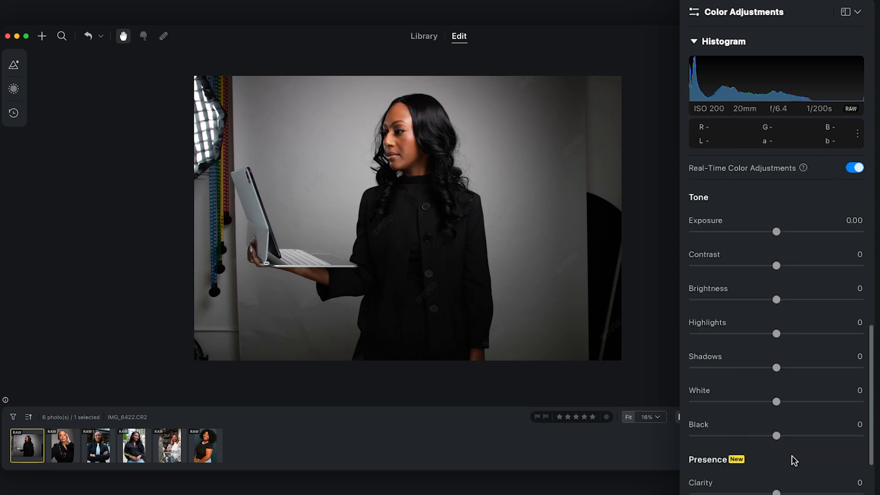
scroll(793, 355, "up", 10)
Use the Portrait Retouching blemish removal for Female to set Freckles & Acne to 68.
left_click(867, 87)
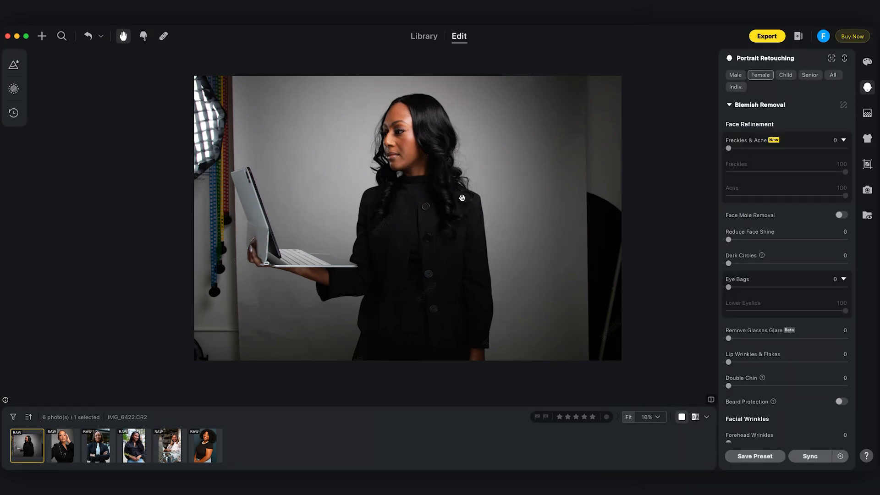
scroll(373, 143, "up", 3)
scroll(469, 173, "up", 3)
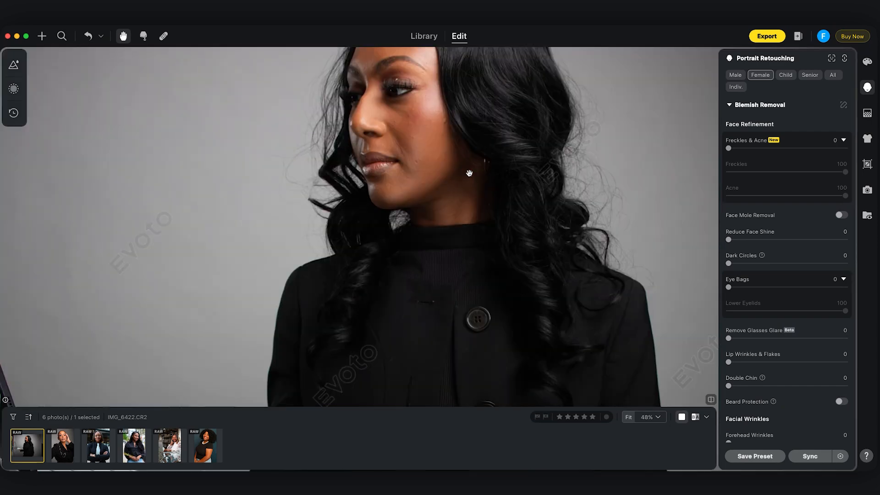
scroll(468, 172, "down", 3)
scroll(466, 171, "down", 2)
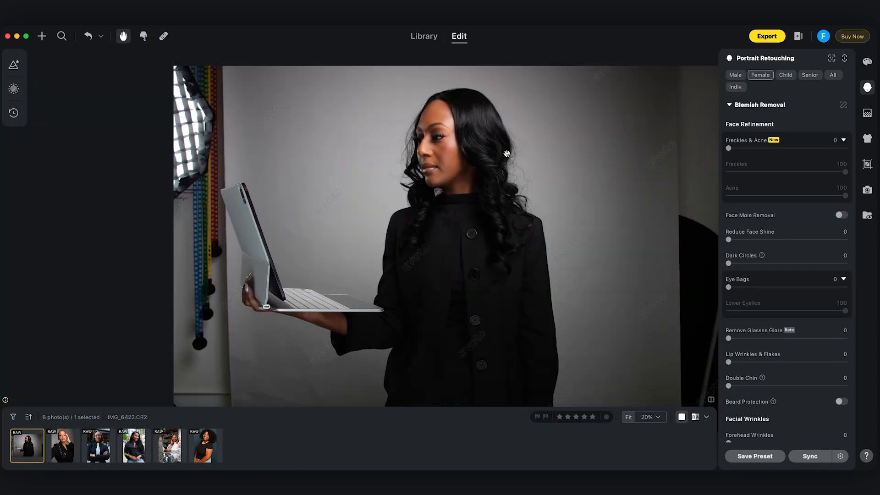
left_click_drag(493, 182, 468, 176)
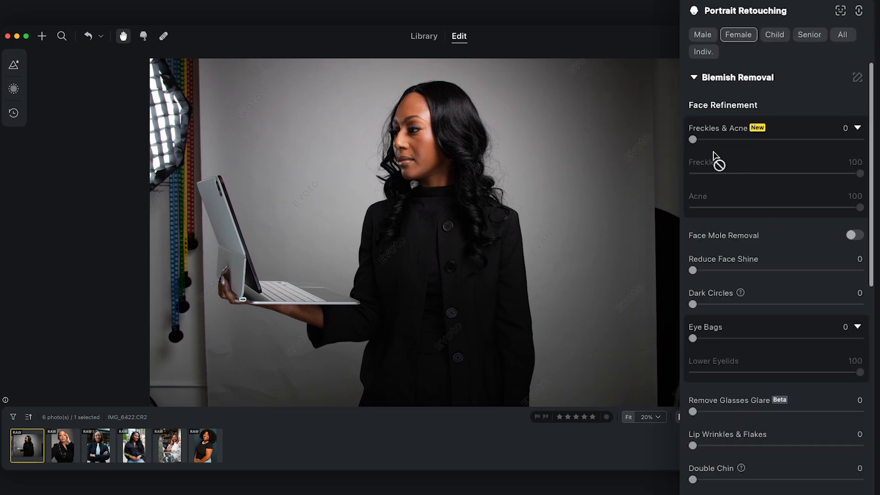
left_click_drag(728, 148, 809, 147)
Examine the retouched face up close and compare the photo with its unedited version.
scroll(376, 116, "up", 5)
scroll(469, 156, "down", 5)
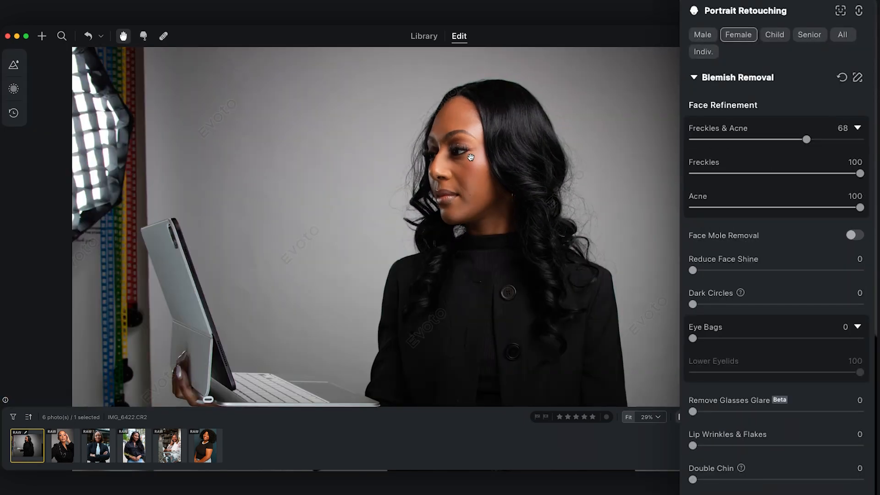
scroll(470, 158, "up", 4)
left_click_drag(470, 158, 413, 122)
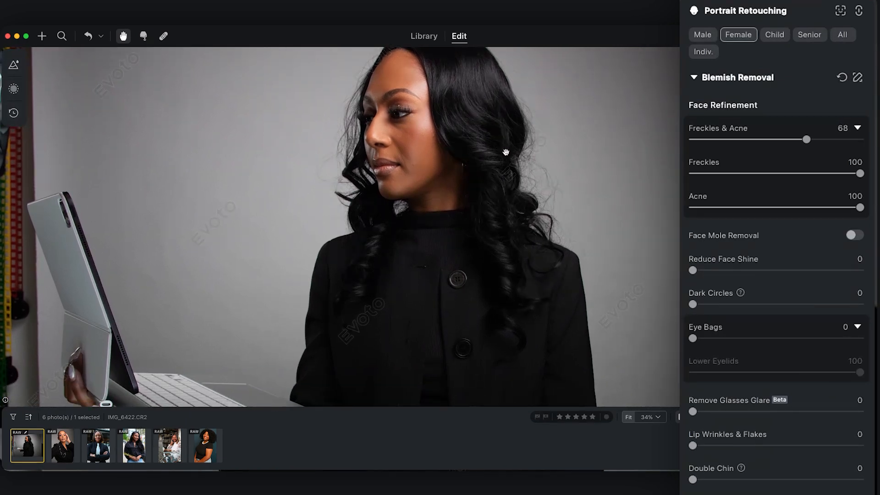
scroll(397, 135, "down", 4)
scroll(402, 142, "up", 4)
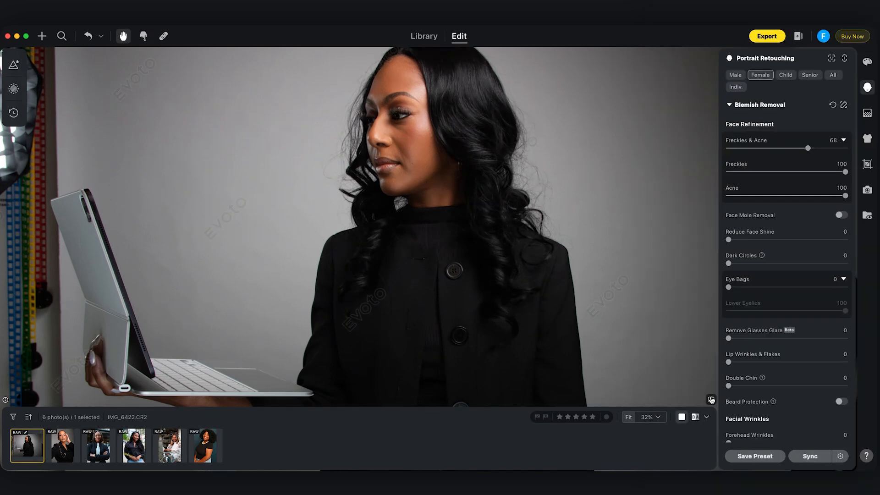
left_click(716, 400)
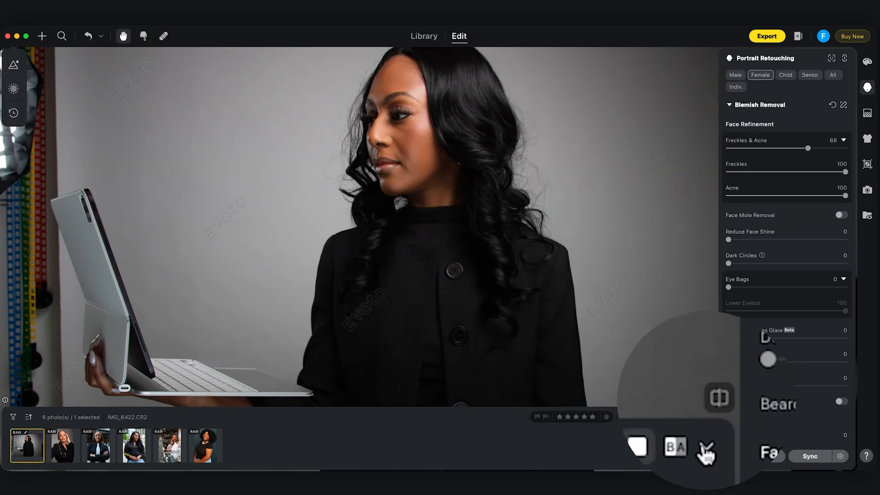
Compare the retouched photo side by side with its original, and return to the single-photo view.
left_click(704, 417)
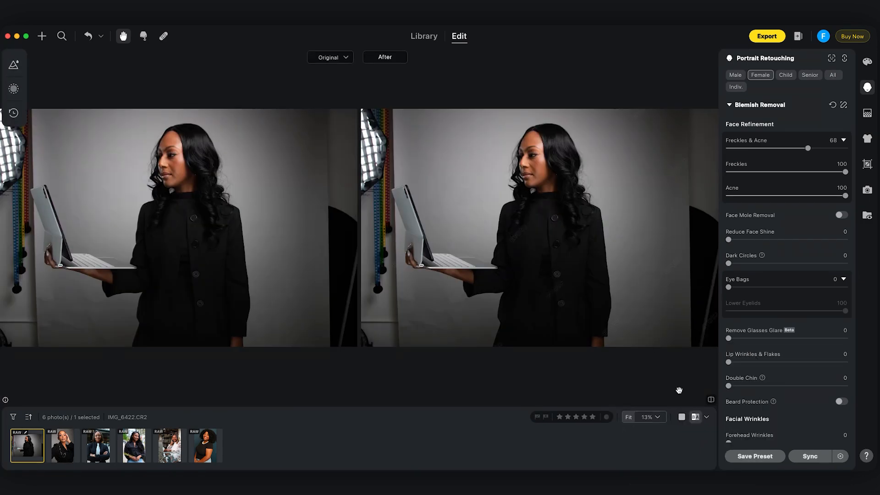
left_click(682, 418)
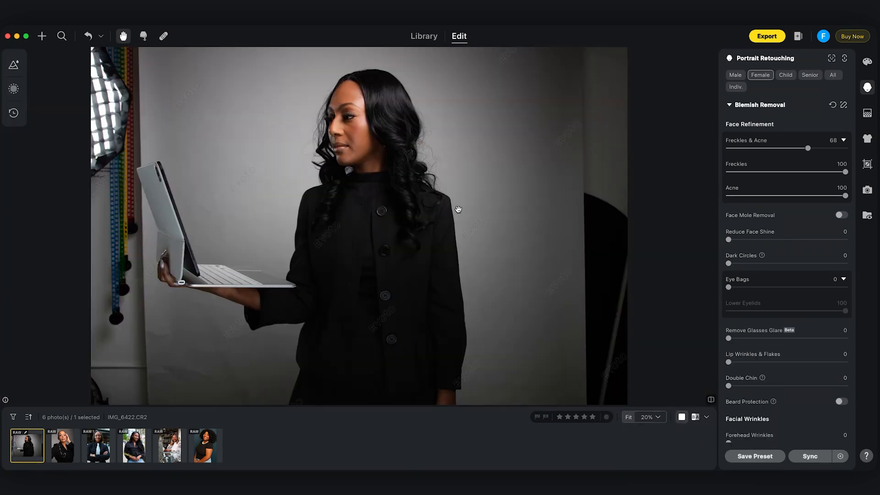
Set the face refinement's Reduce Face Shine to 57 and Dark Circles to 64.
left_click_drag(699, 271, 789, 272)
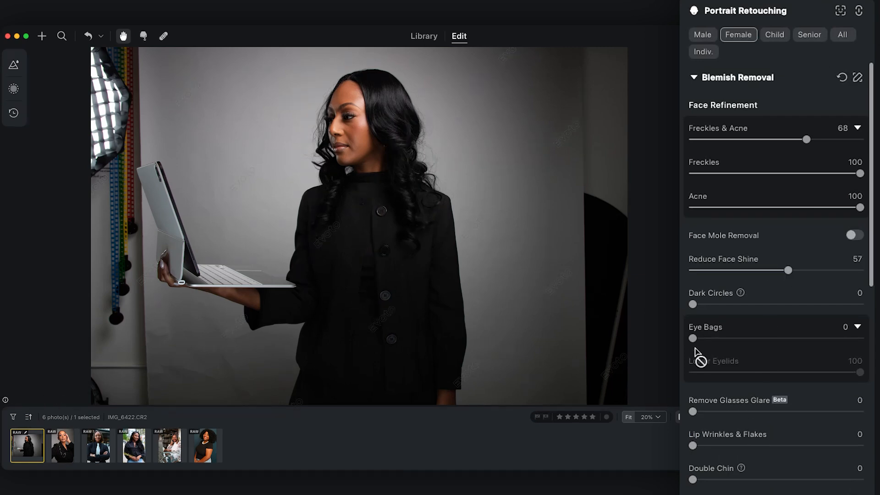
left_click_drag(693, 304, 799, 306)
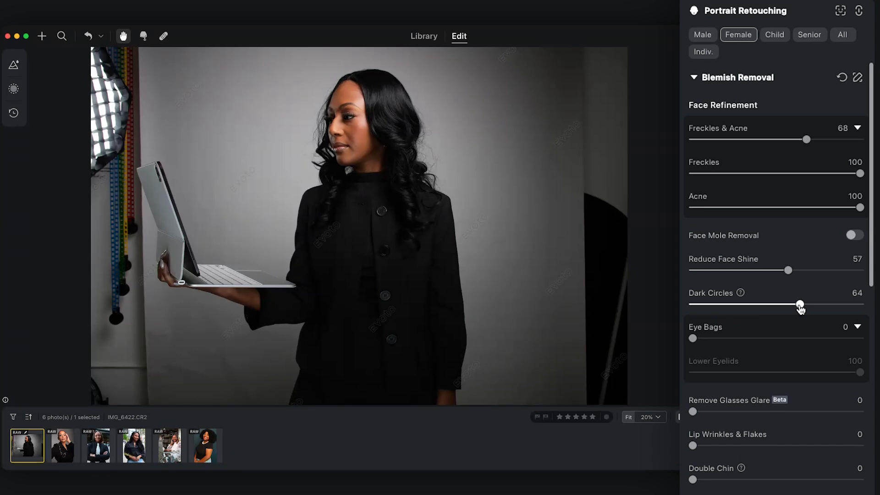
In Skin Retouching, set the facial skin's Even (Dodge & Burn) to 45 and Frequency Separation to 50.
scroll(715, 403, "down", 5)
scroll(732, 403, "down", 8)
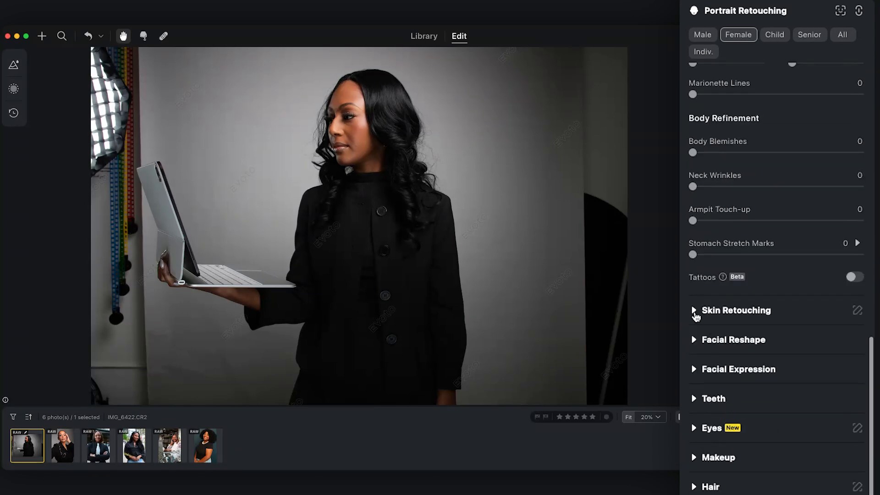
left_click(695, 312)
left_click_drag(692, 373, 768, 372)
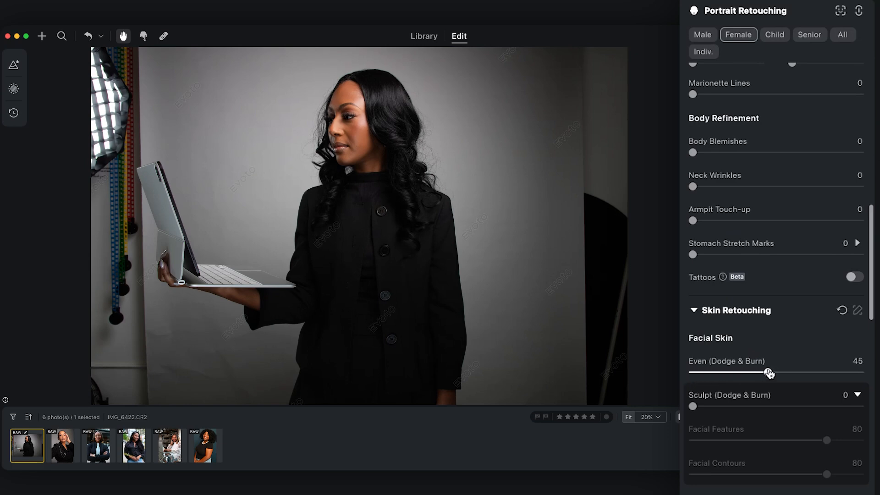
scroll(769, 373, "down", 3)
left_click_drag(692, 390, 776, 392)
Set the Frequency Separation for the body skin to 66.
scroll(738, 374, "down", 3)
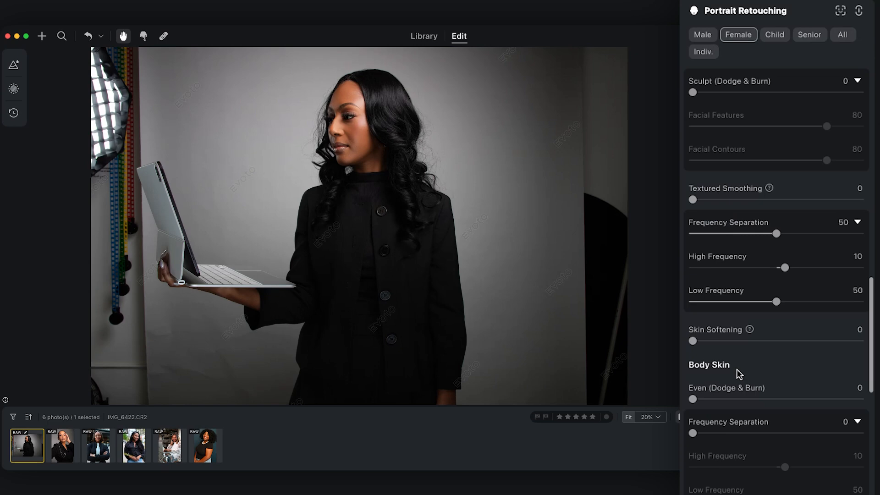
scroll(752, 370, "down", 3)
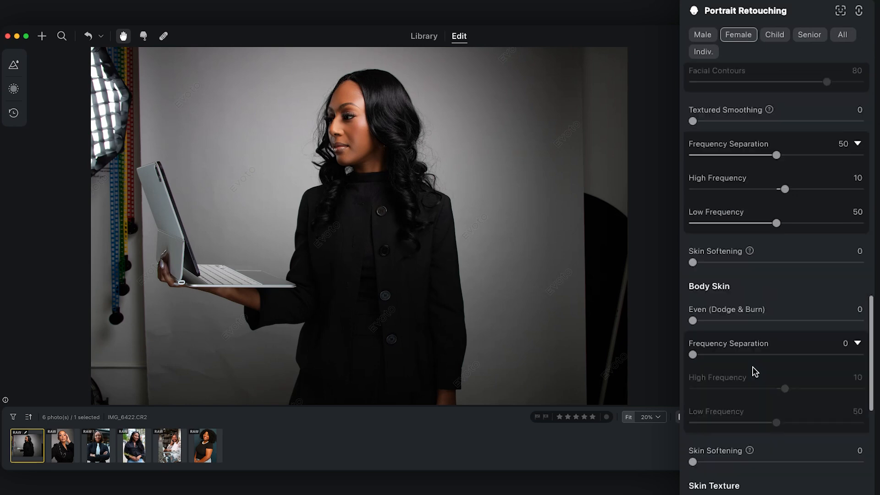
left_click_drag(695, 277, 804, 276)
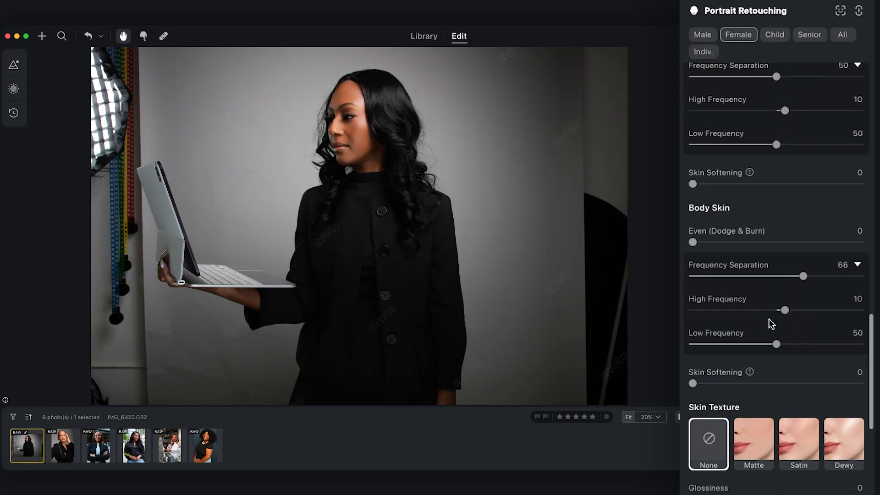
Increase the Clarity of the skin texture, leaving the texture style at None.
scroll(772, 318, "down", 4)
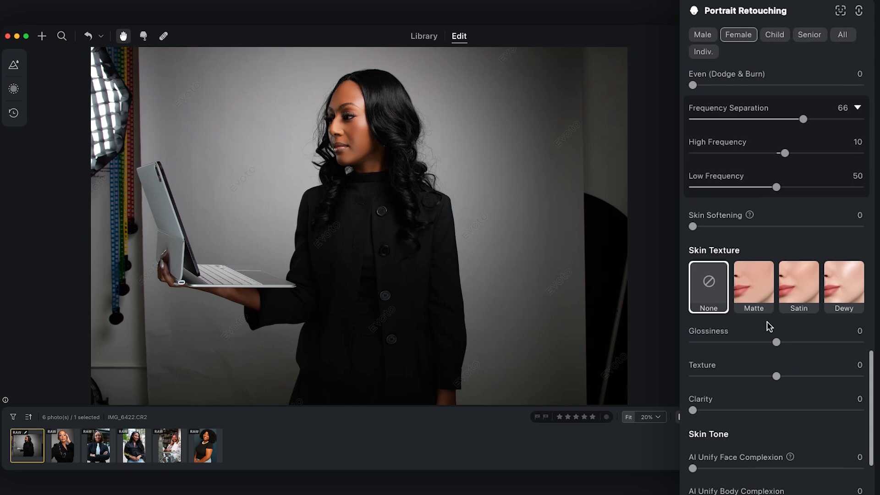
scroll(765, 387, "down", 2)
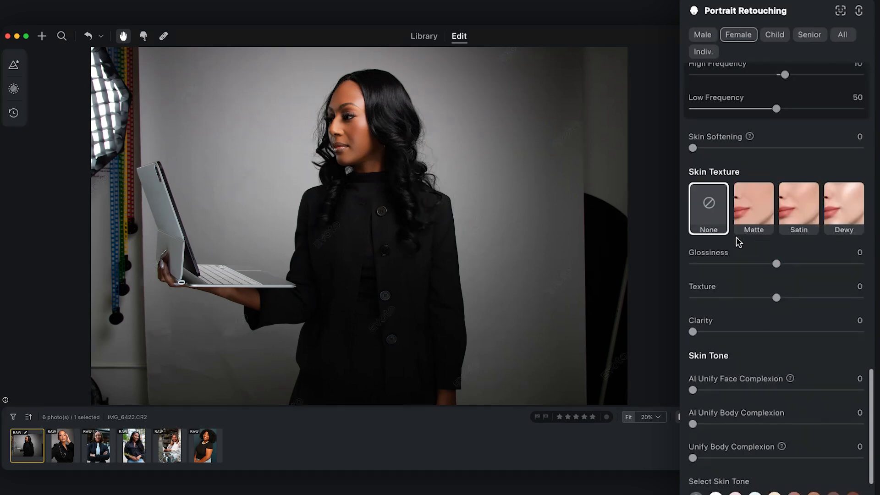
left_click_drag(692, 332, 745, 337)
Look over the Skin Tone, Facial Reshape and Facial Expression options for the portrait.
scroll(748, 362, "down", 6)
scroll(734, 360, "down", 2)
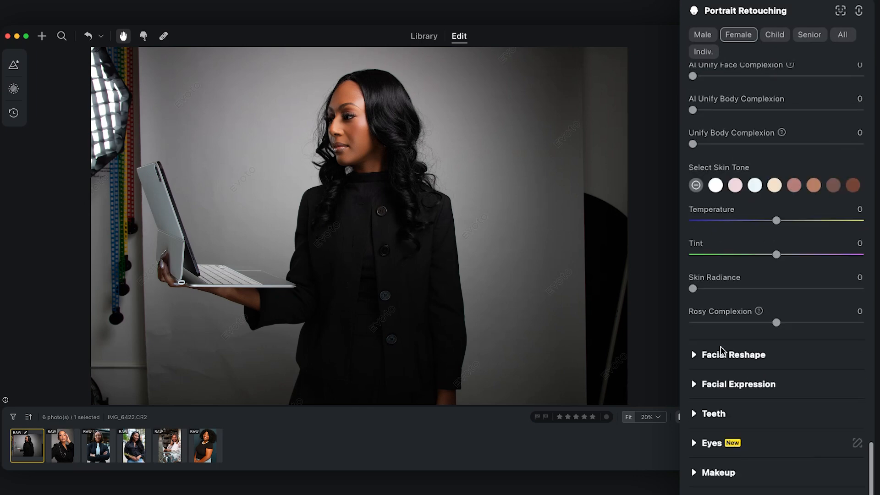
left_click(718, 360)
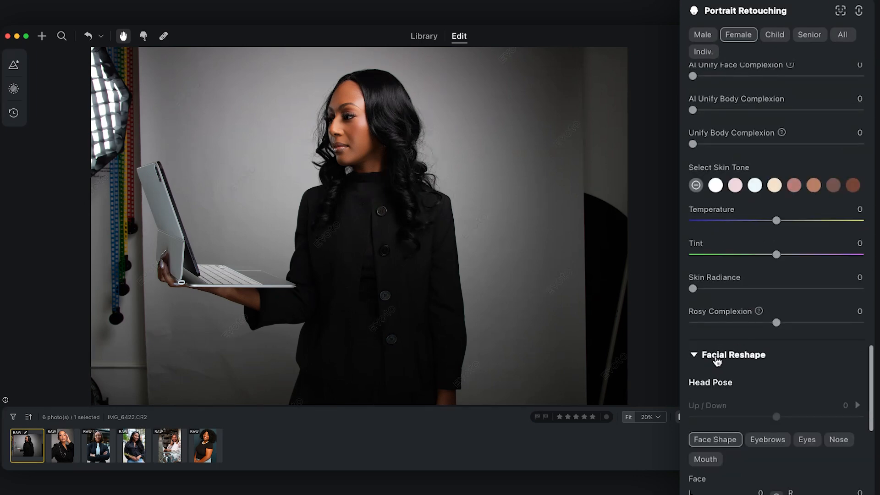
left_click(700, 355)
scroll(734, 330, "down", 1)
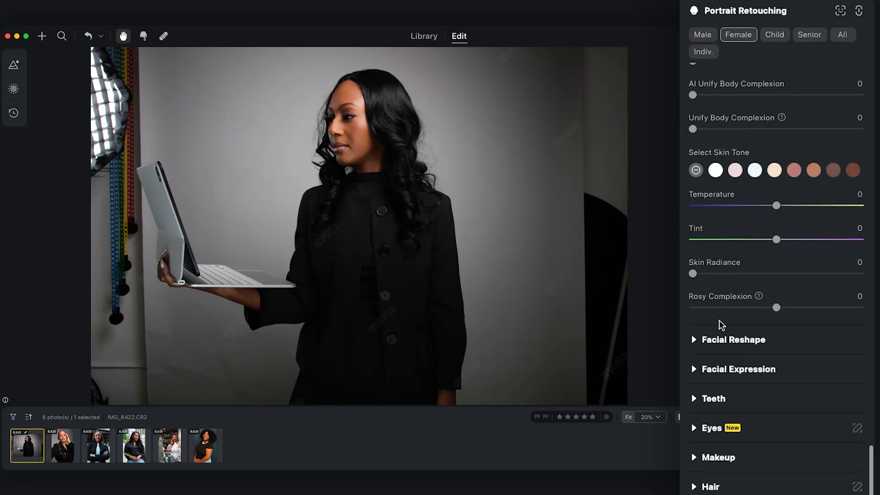
left_click(688, 368)
scroll(752, 403, "down", 5)
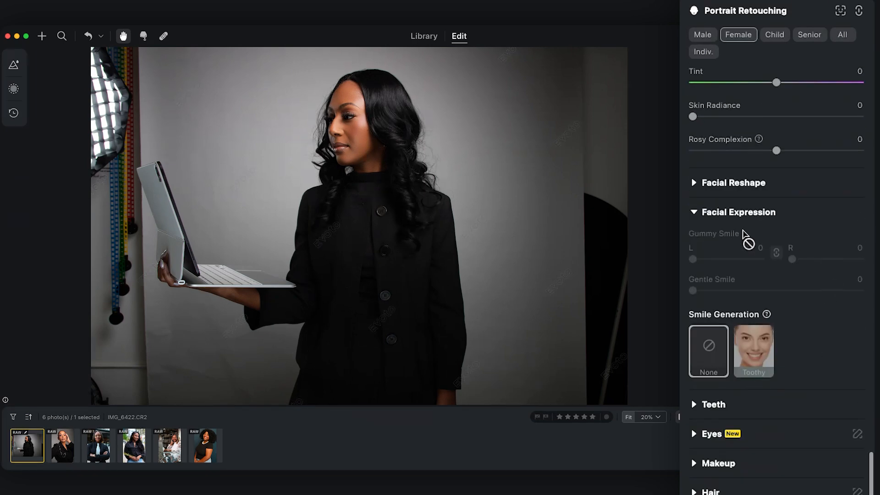
left_click(695, 216)
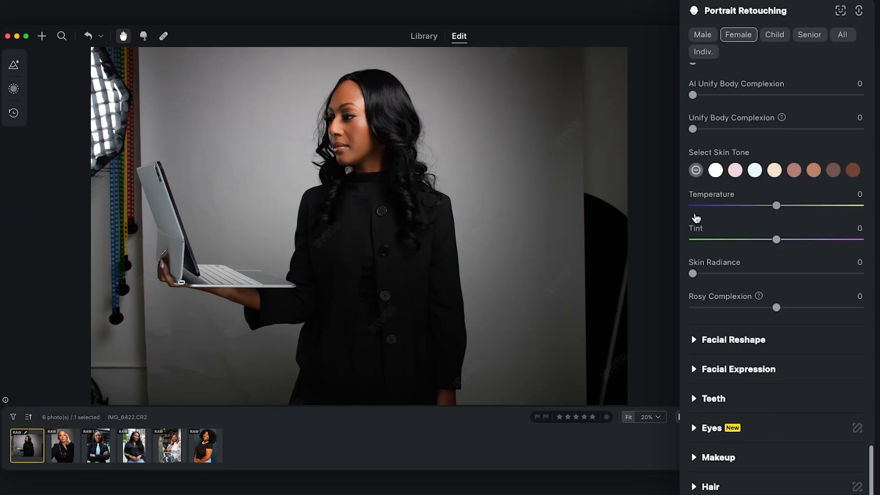
Look over the Teeth options, including flaws removal, whitening and alignment.
left_click(693, 399)
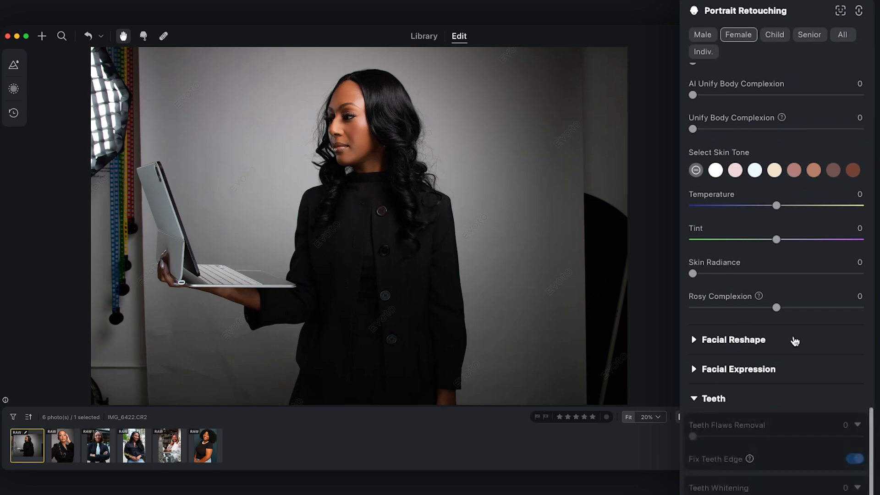
scroll(797, 344, "down", 5)
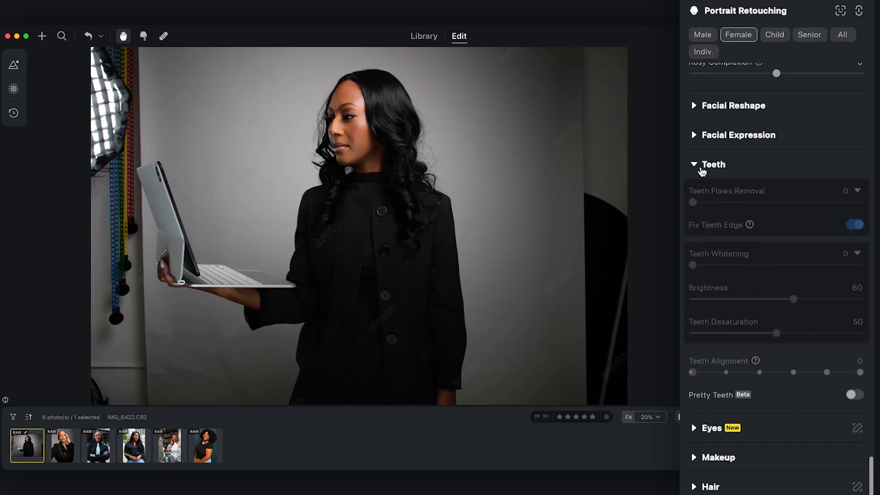
left_click(695, 167)
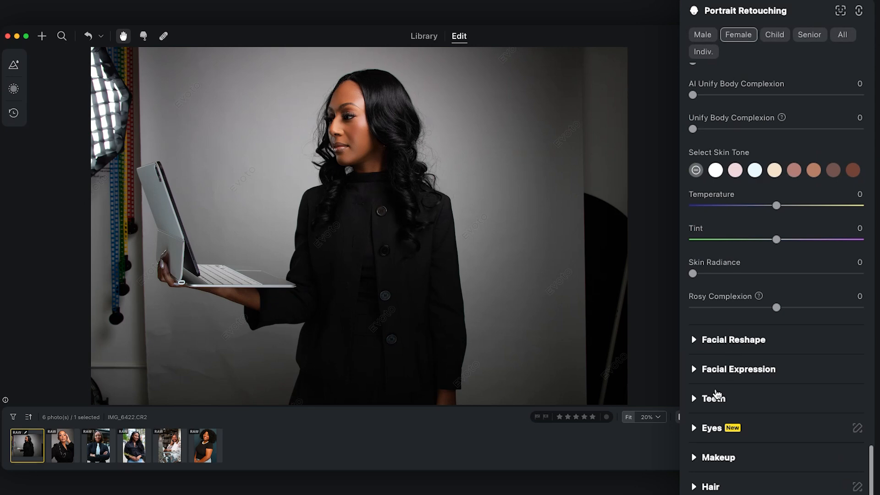
left_click(695, 398)
scroll(761, 357, "down", 3)
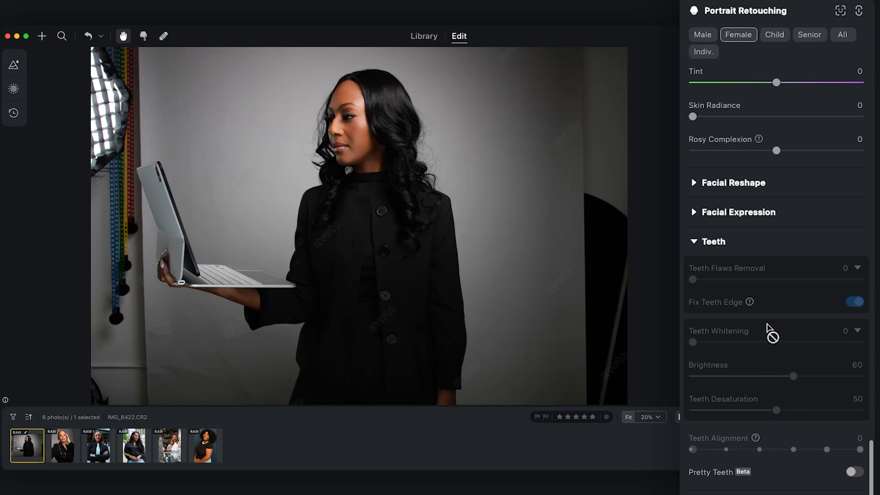
left_click(698, 246)
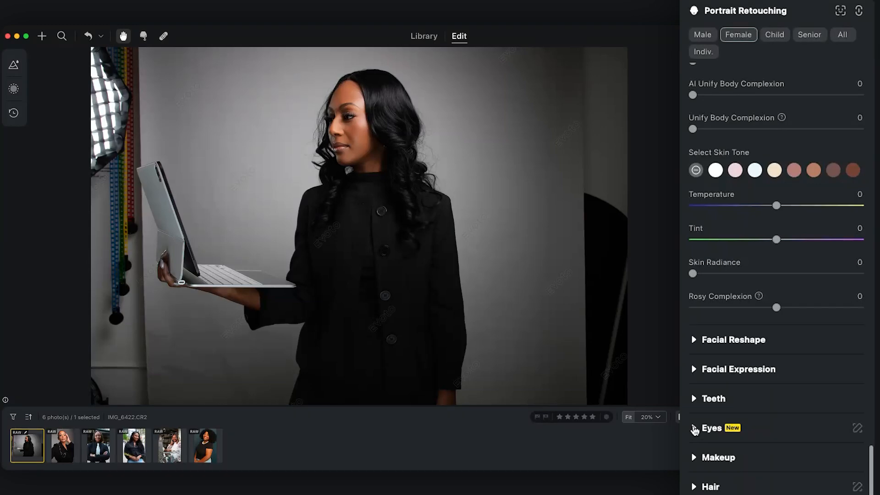
Look over the Eyes options for brightness, iris, whites and reflection.
left_click(695, 430)
scroll(766, 390, "down", 3)
mouse_move(692, 319)
left_mouse_down()
mouse_move(742, 321)
mouse_move(690, 319)
left_mouse_up()
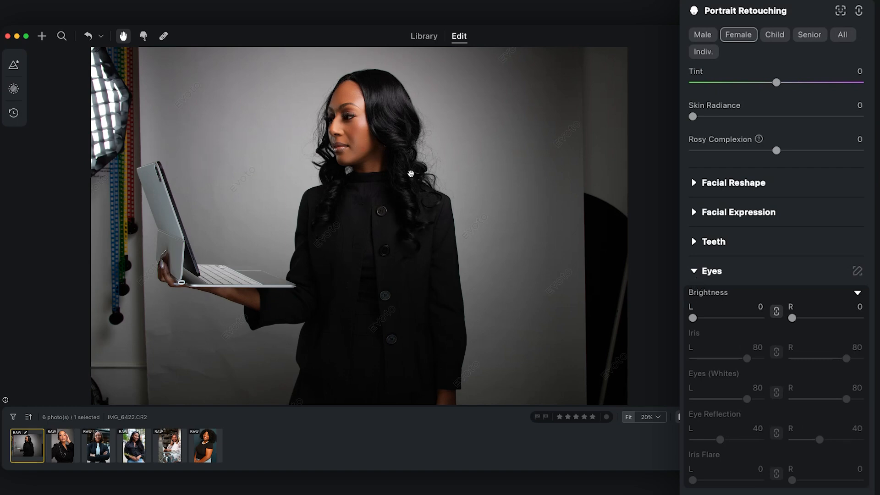
left_click(698, 273)
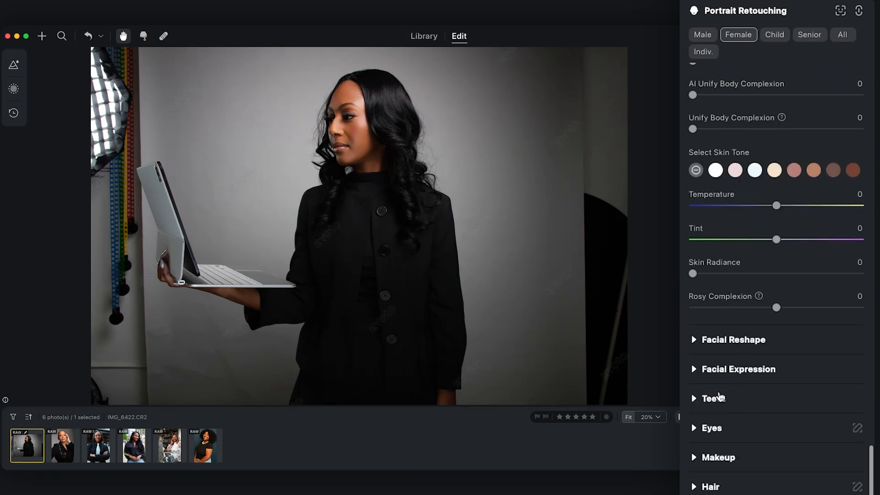
left_click(695, 399)
left_click(693, 400)
Look over the Hair options, including part line, volume, hairline and stray hairs removal.
scroll(738, 398, "down", 4)
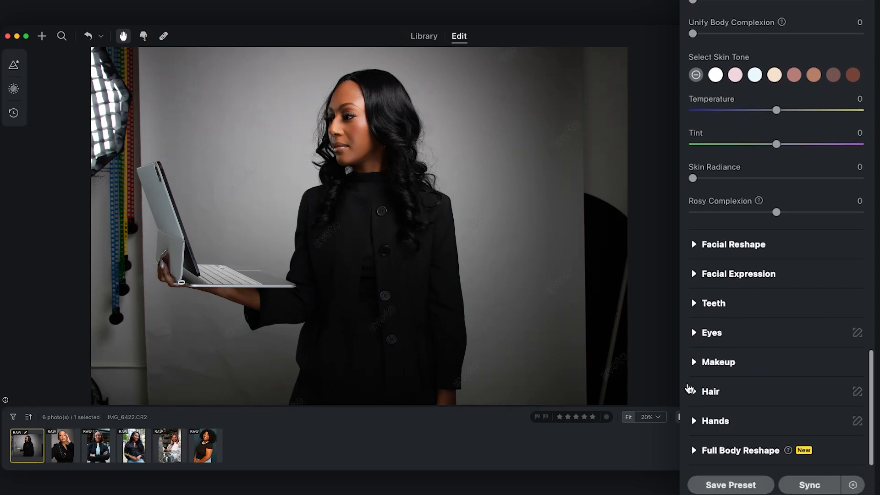
left_click(691, 390)
scroll(697, 391, "down", 6)
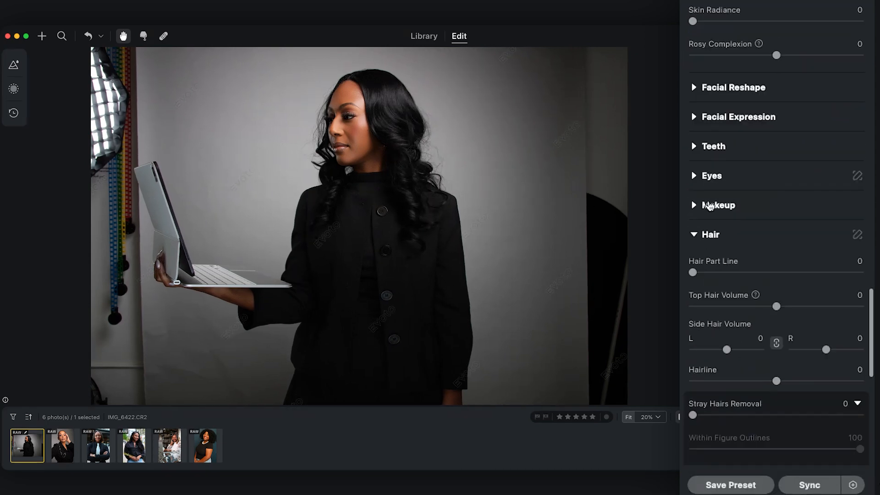
left_click(693, 235)
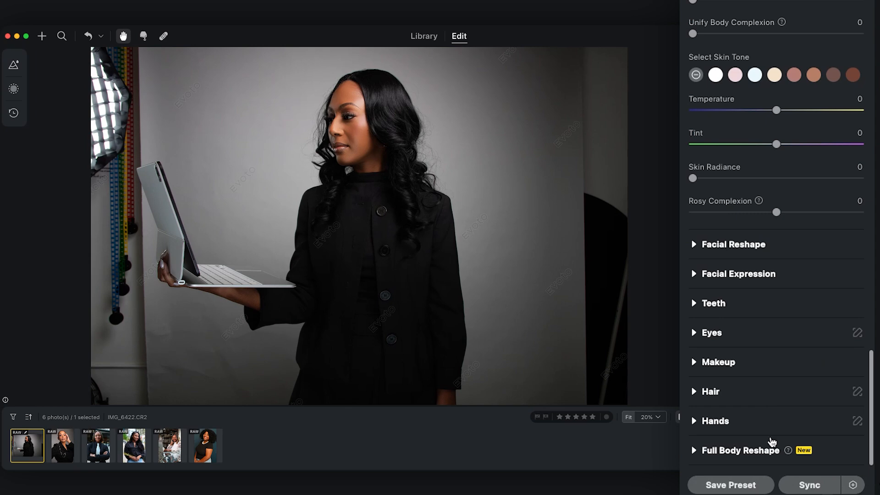
Try out the Body adjustment in Full Body Reshape, reset it to 0, and look through the other body and leg options.
left_click(693, 452)
scroll(750, 400, "down", 7)
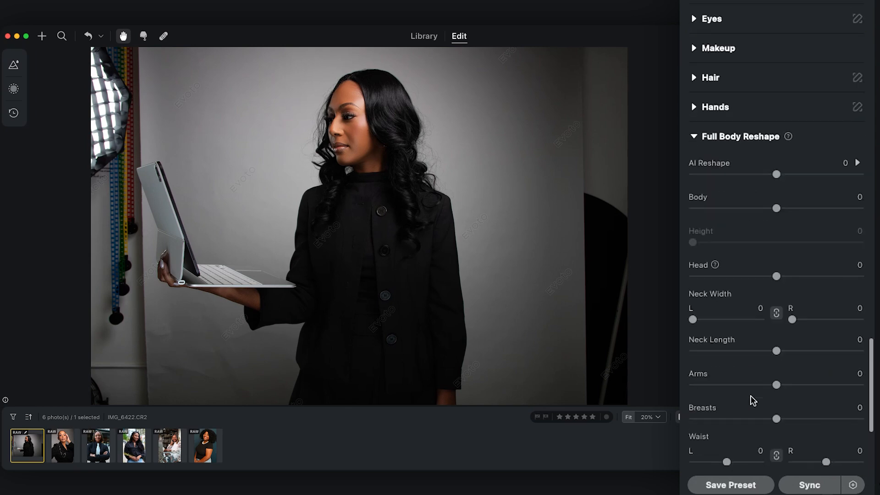
mouse_move(777, 208)
left_mouse_down()
mouse_move(855, 212)
mouse_move(781, 214)
left_mouse_up()
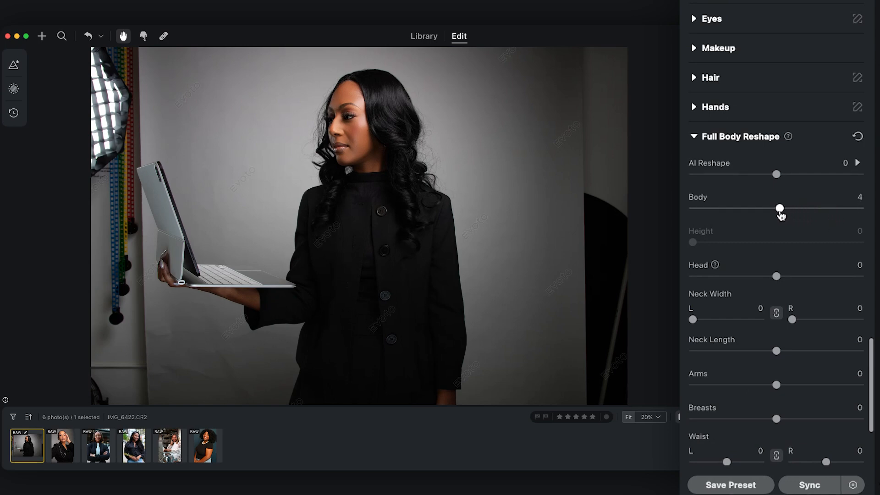
scroll(738, 344, "down", 5)
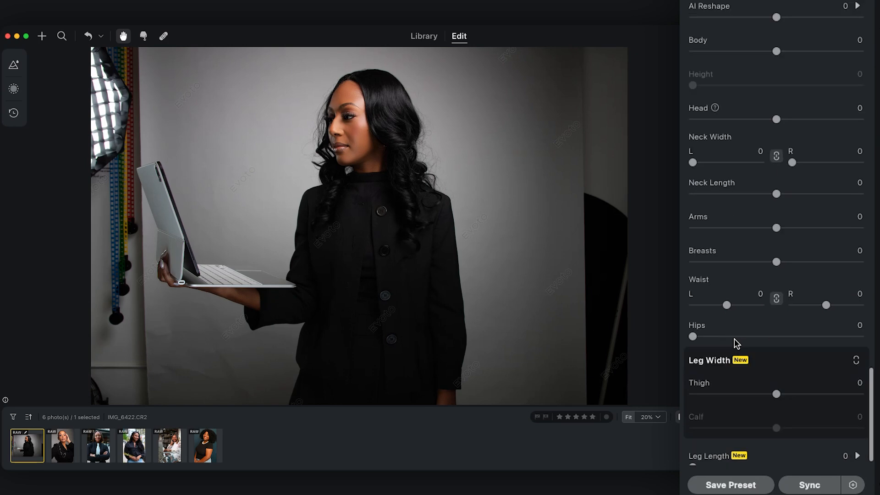
scroll(734, 342, "down", 1)
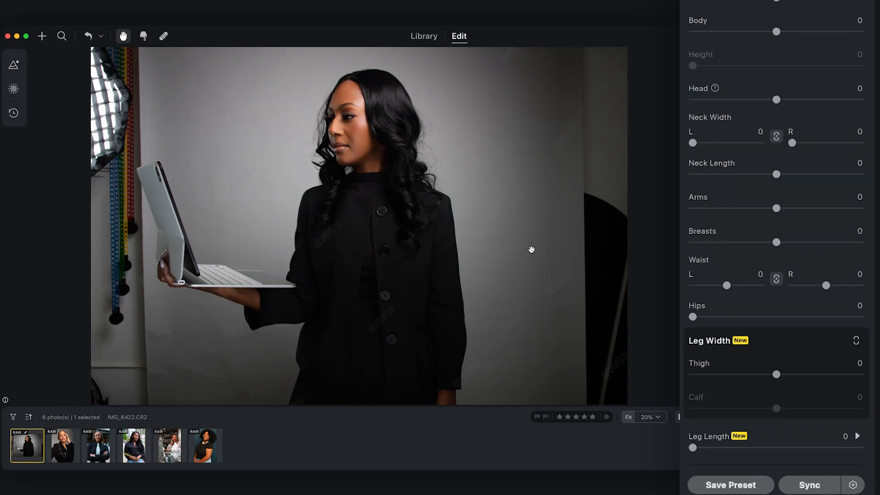
Switch to the photo IMG_6359.CR2 and set its Freckles & Acne removal to 100.
left_click(64, 450)
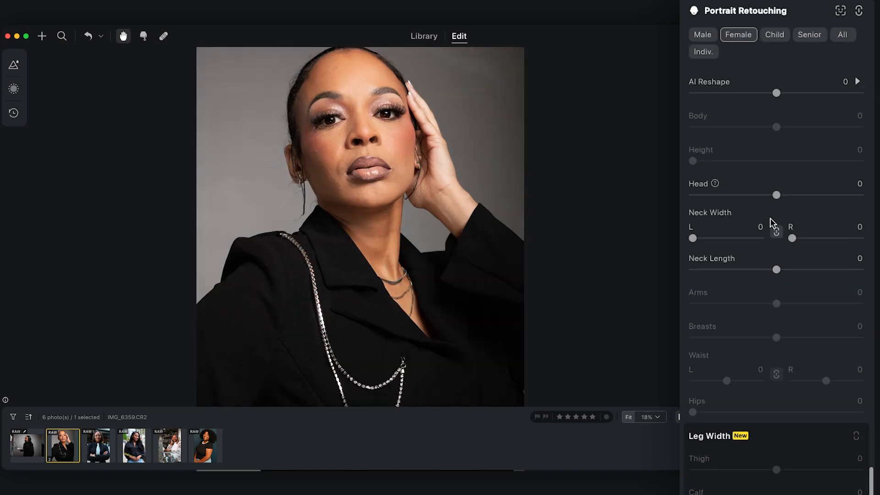
scroll(772, 211, "up", 8)
scroll(792, 253, "down", 8)
scroll(796, 262, "up", 15)
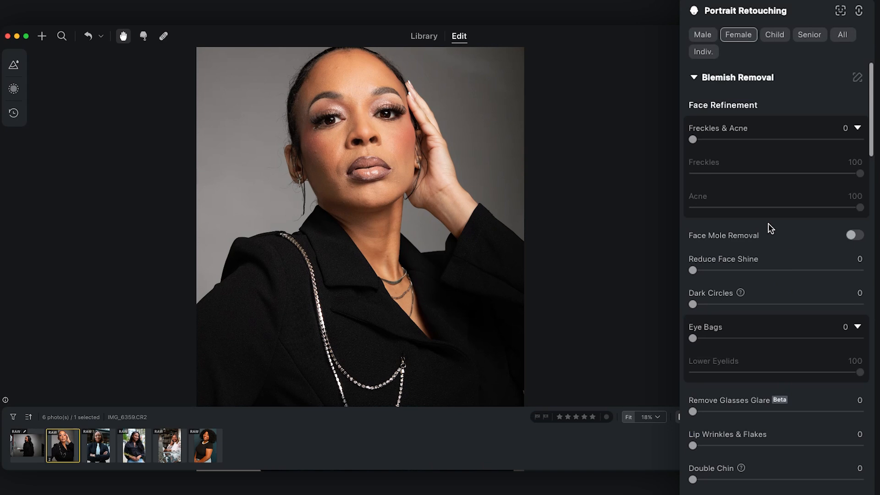
left_click_drag(695, 143, 860, 143)
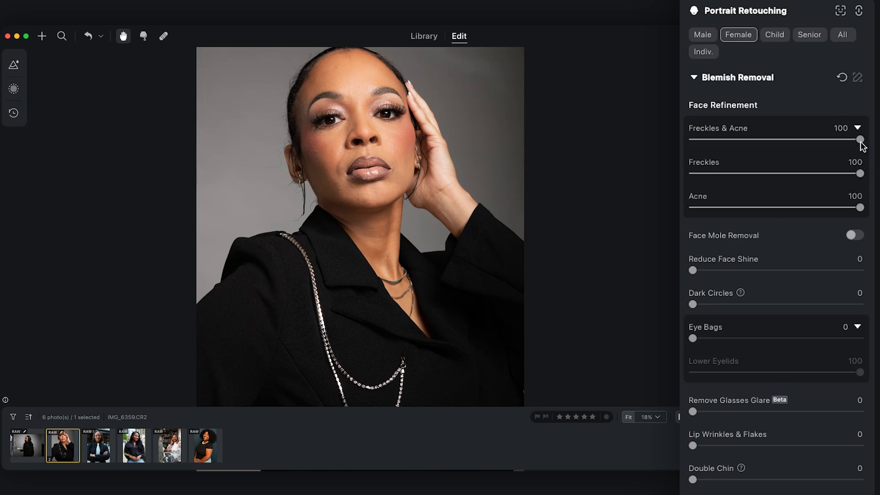
Set Reduce Face Shine to 30 for the close-up portrait.
scroll(394, 122, "up", 2)
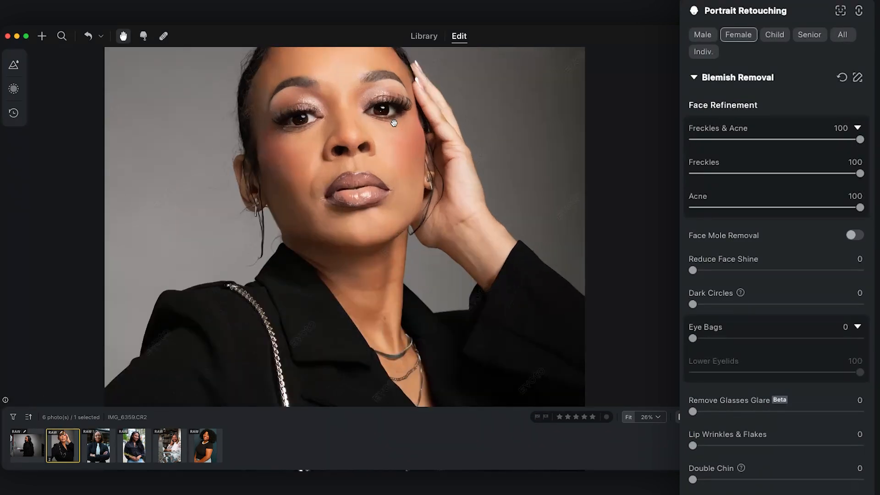
left_click_drag(693, 272, 744, 271)
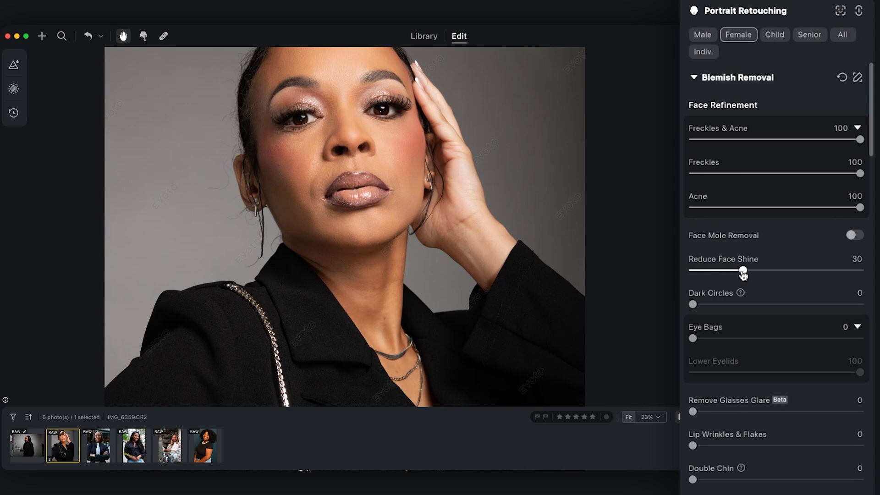
In Blemish Removal, set Dark Circles to 50, Eye Bags to 63 and Lip Wrinkles & Flakes to 17.
scroll(478, 196, "down", 2)
scroll(477, 196, "up", 1)
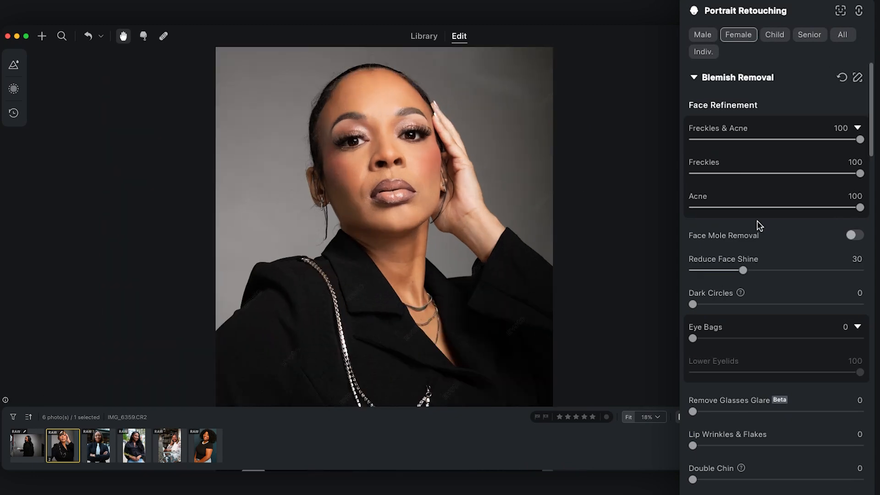
left_click_drag(693, 304, 778, 306)
left_click_drag(693, 339, 800, 341)
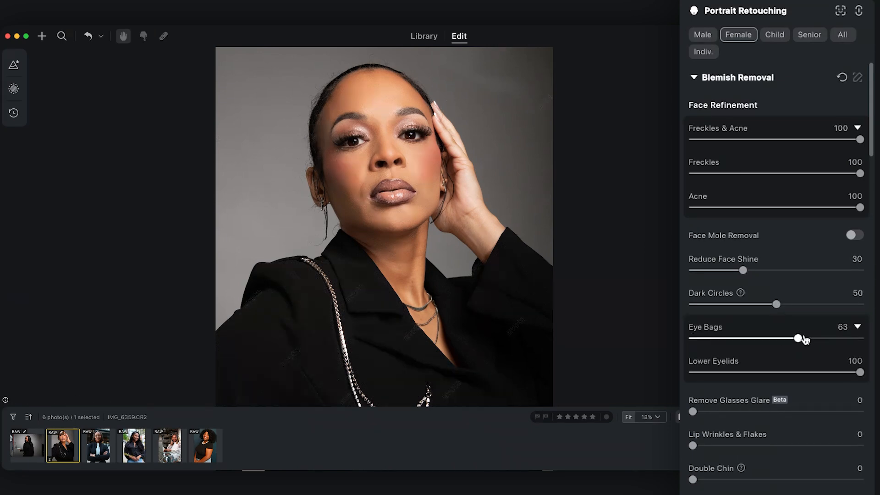
scroll(691, 360, "down", 3)
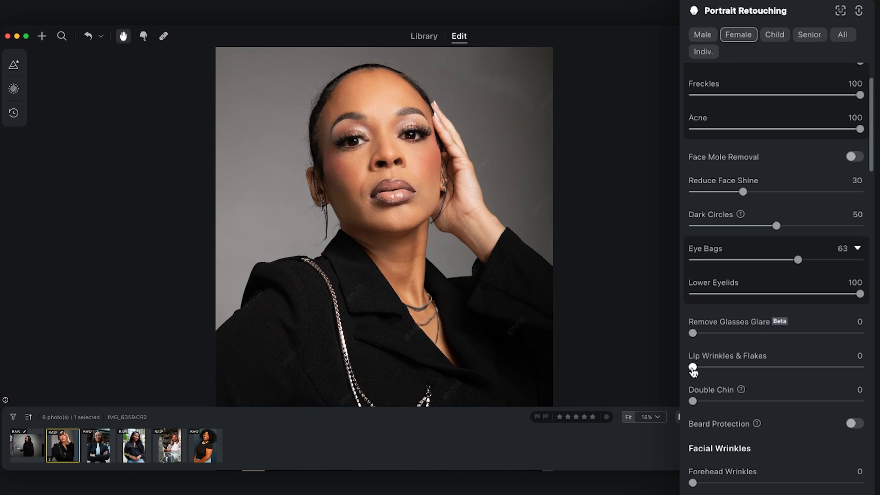
left_click_drag(693, 368, 721, 369)
For the facial skin, set Even (Dodge & Burn) to 60 and Frequency Separation to 50.
scroll(733, 379, "down", 9)
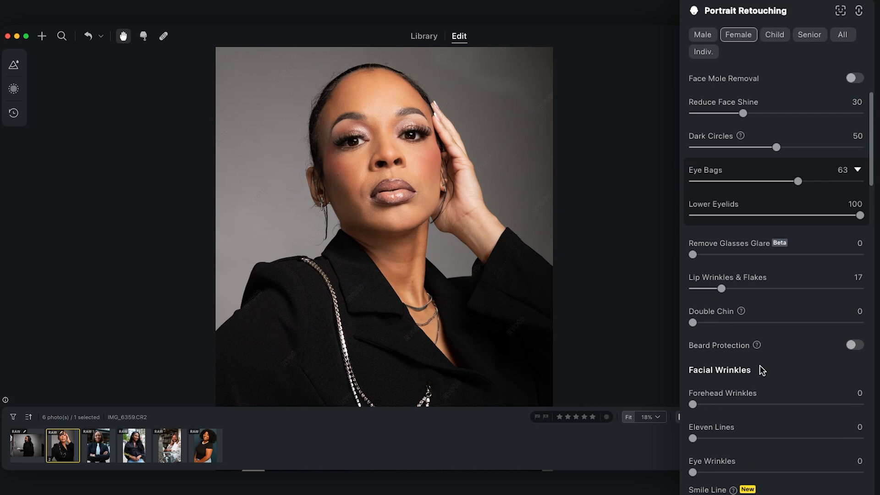
scroll(733, 355, "down", 6)
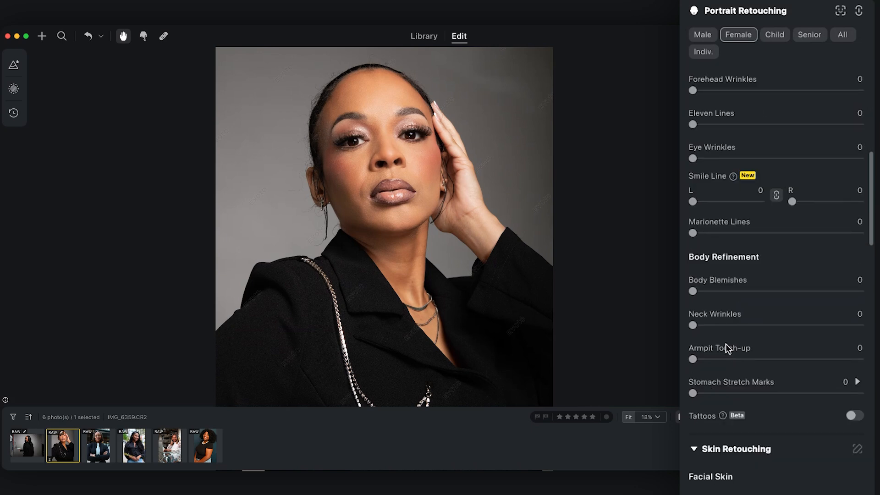
scroll(707, 334, "down", 9)
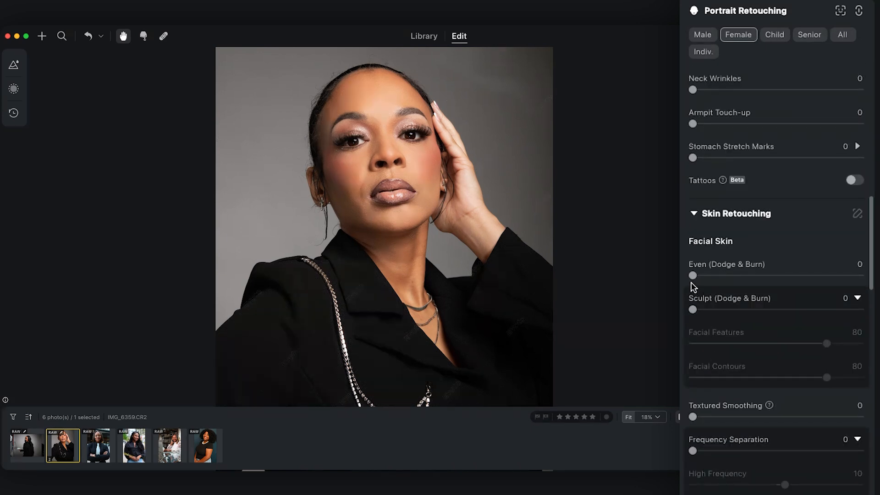
left_click_drag(694, 276, 793, 275)
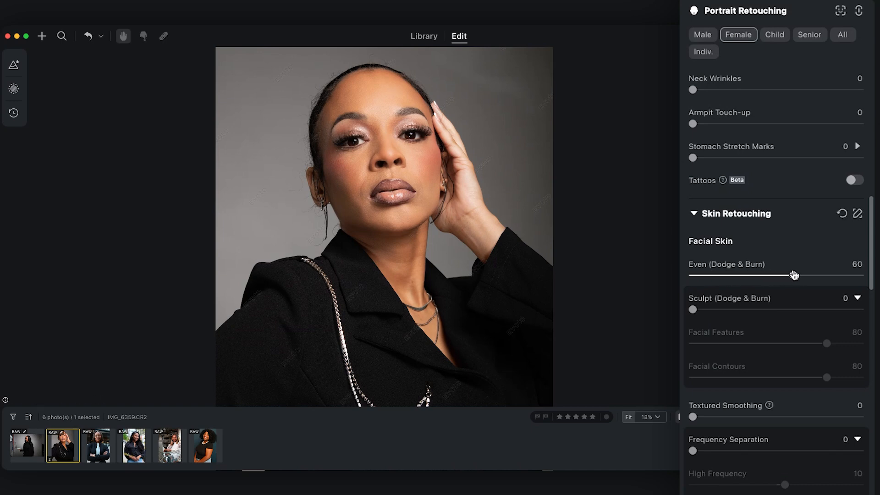
left_click_drag(694, 450, 778, 452)
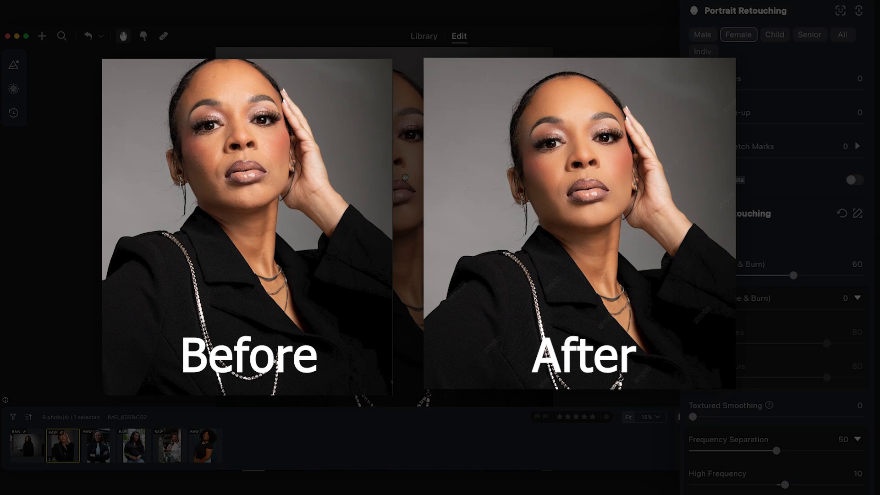
Set the skin texture Clarity to 27.
scroll(732, 399, "down", 5)
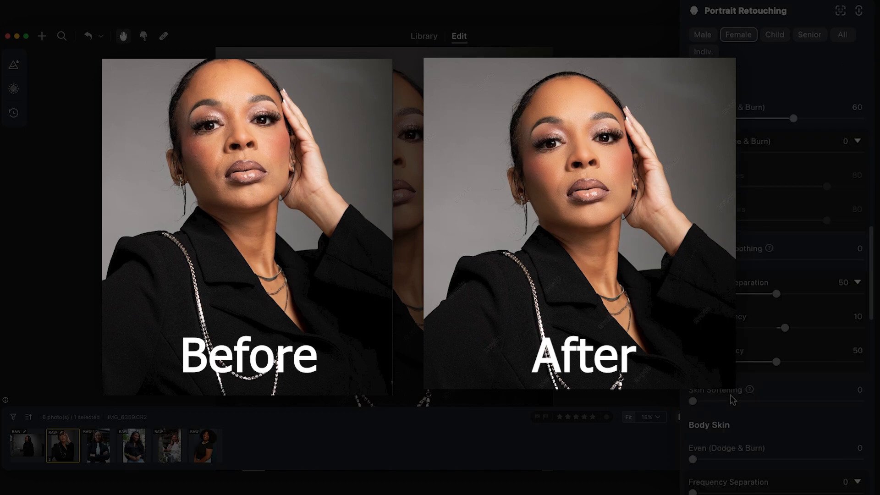
scroll(725, 447, "down", 7)
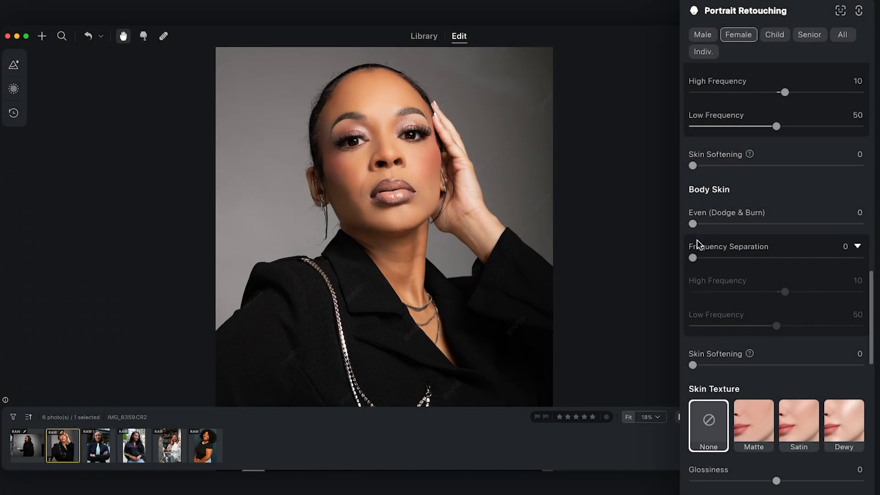
scroll(727, 301, "down", 7)
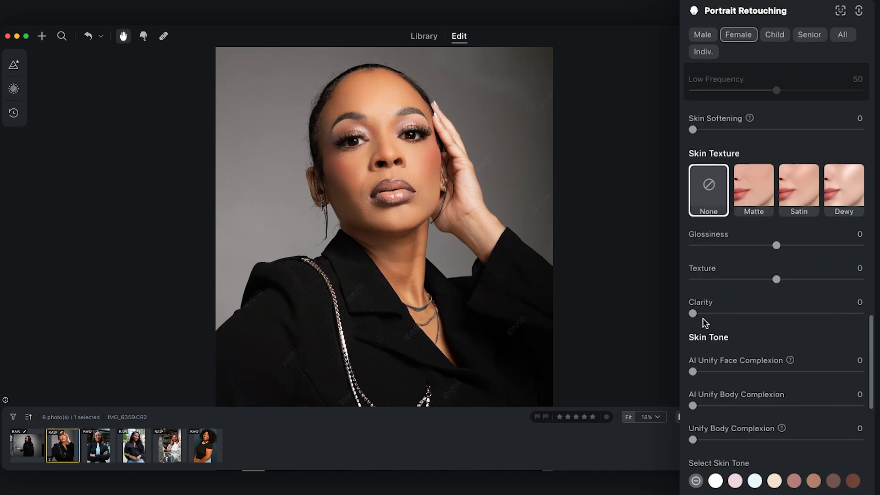
left_click_drag(694, 313, 739, 316)
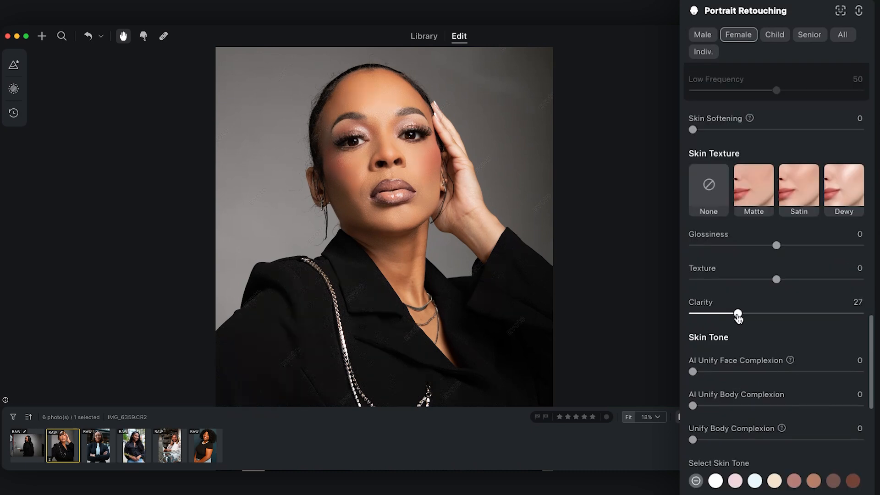
Set the eye Brightness to 12 for both eyes.
scroll(737, 341, "down", 5)
scroll(737, 364, "down", 7)
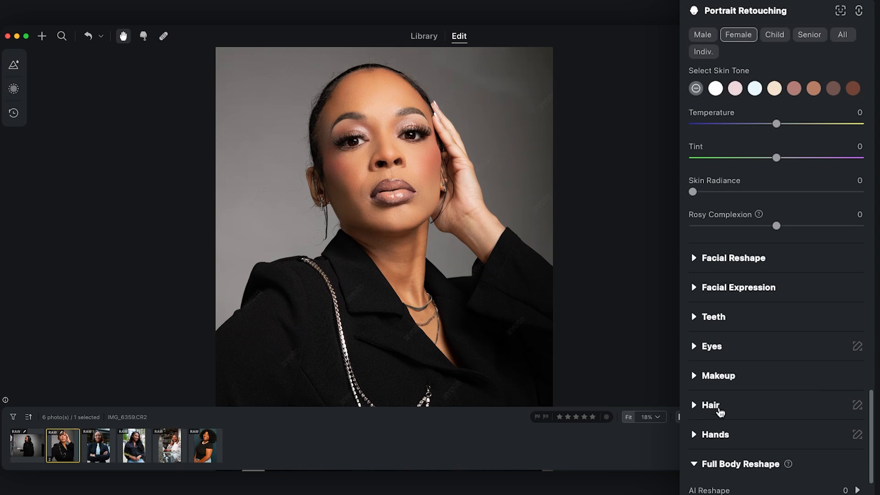
left_click(698, 346)
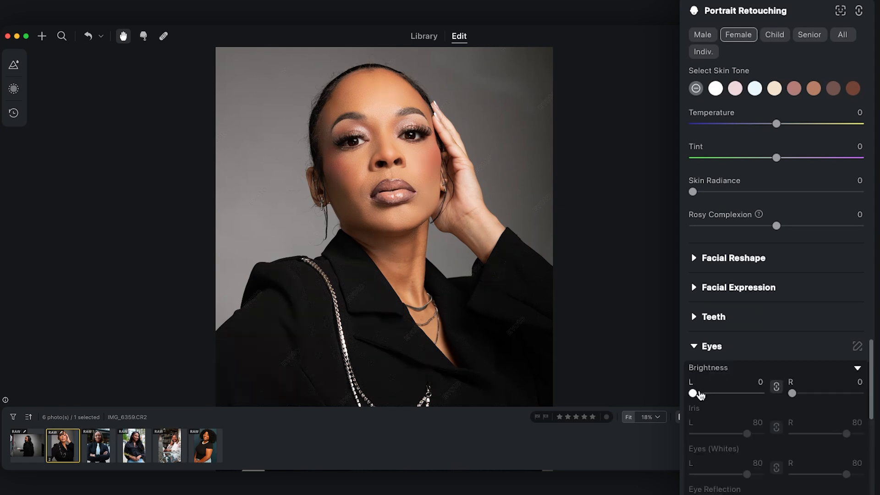
left_click_drag(694, 393, 701, 394)
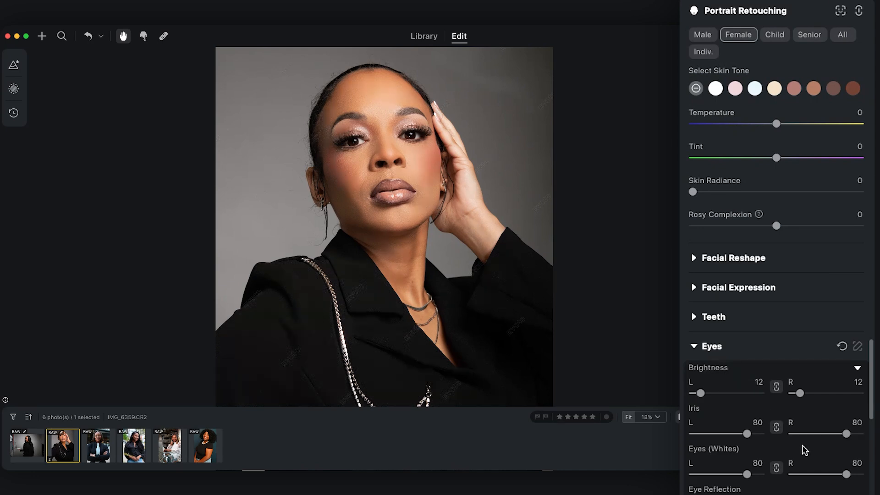
Fit the whole portrait in view and set the body skin's Even (Dodge & Burn) to 23.
scroll(756, 422, "down", 10)
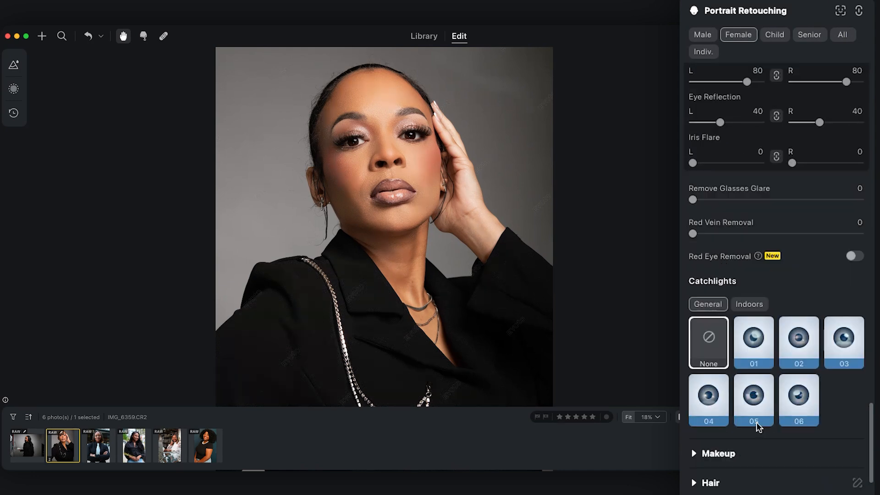
scroll(756, 422, "down", 4)
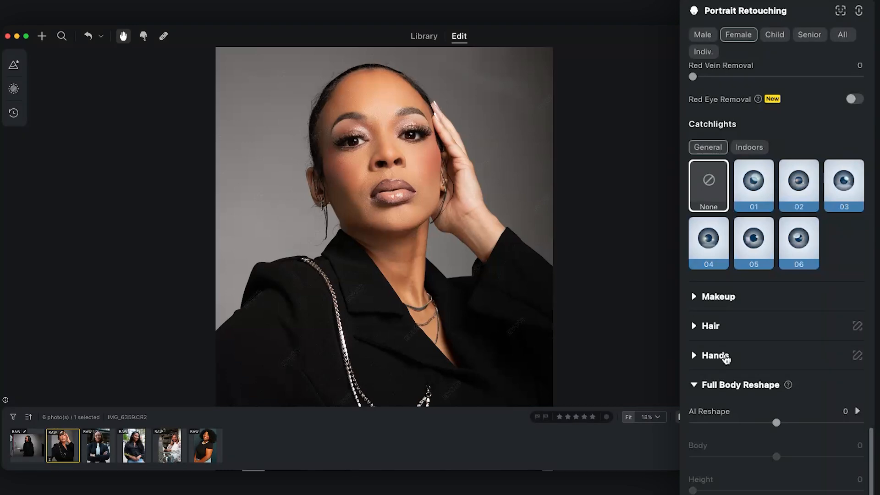
scroll(732, 362, "down", 7)
scroll(733, 390, "up", 5)
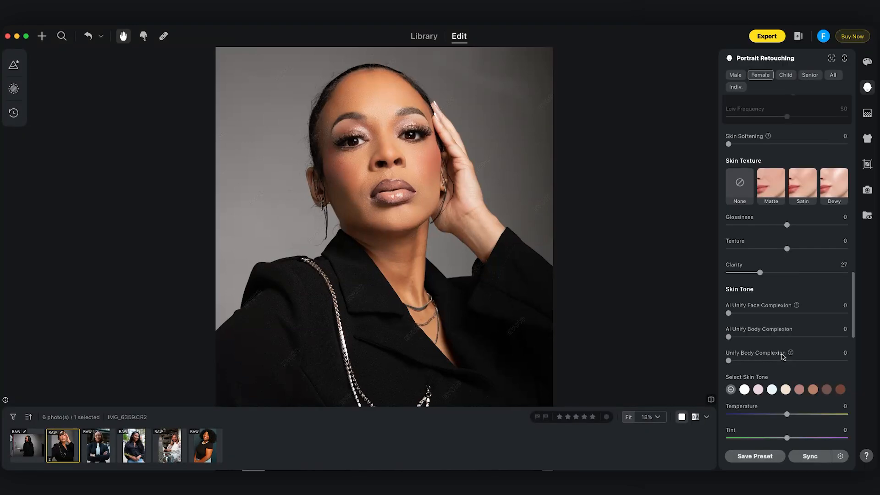
scroll(783, 356, "up", 5)
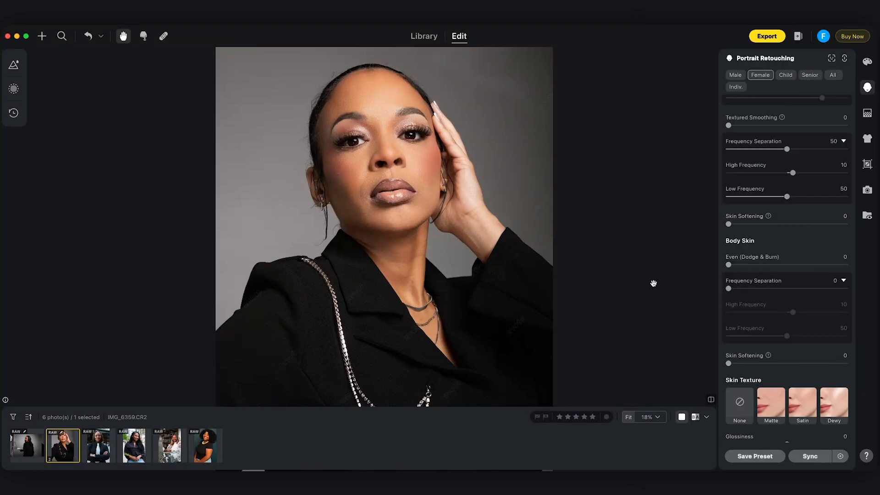
scroll(442, 170, "down", 5)
scroll(442, 170, "up", 3)
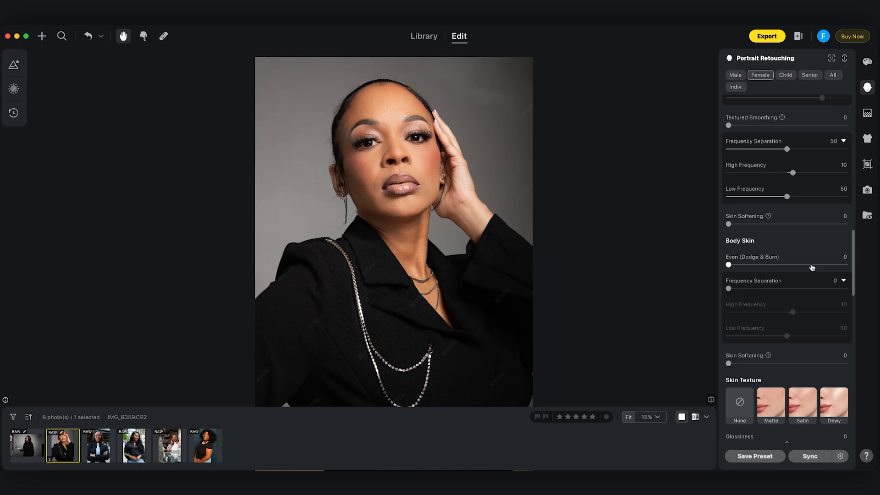
scroll(467, 202, "down", 3)
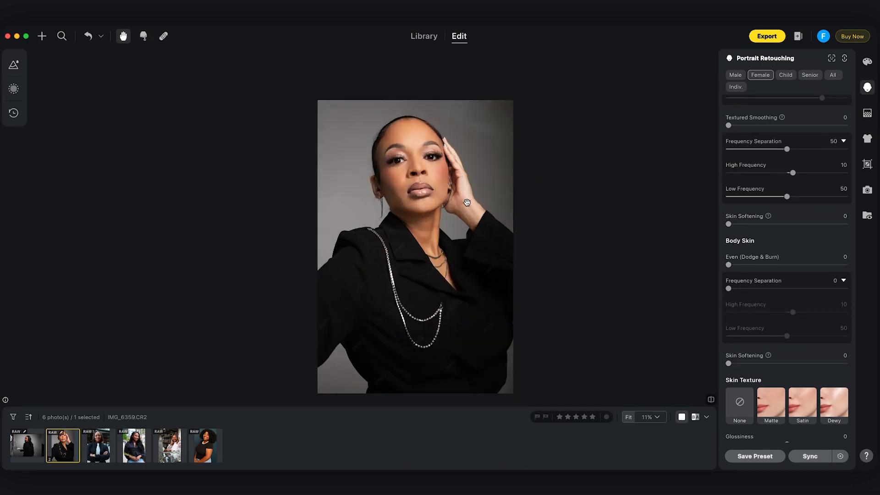
left_click_drag(731, 267, 757, 269)
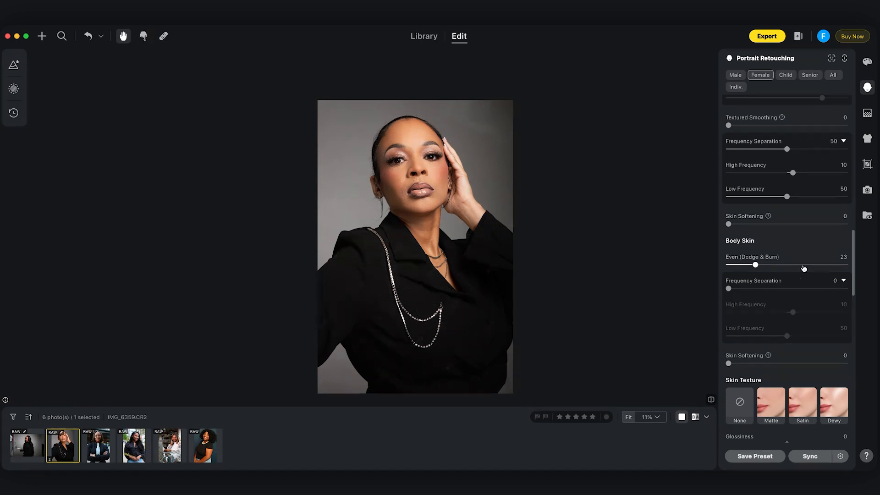
Collapse the Blemish Removal and Skin Retouching sections.
scroll(760, 270, "up", 10)
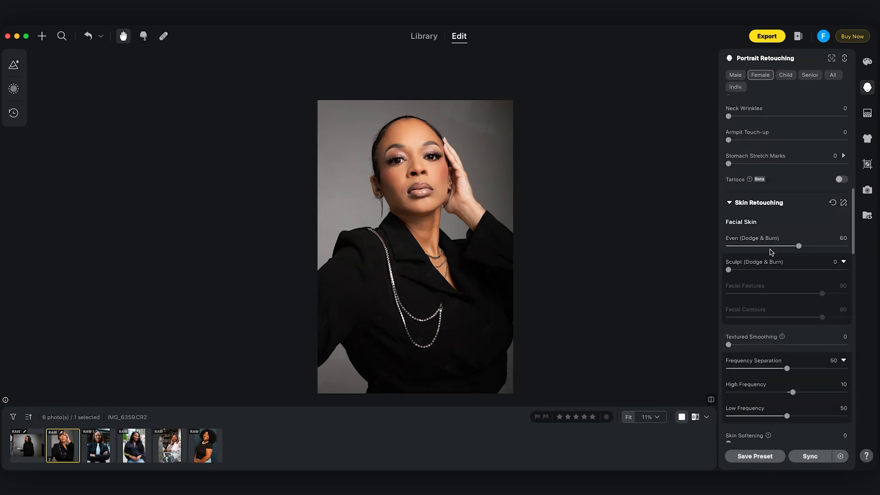
scroll(771, 252, "up", 5)
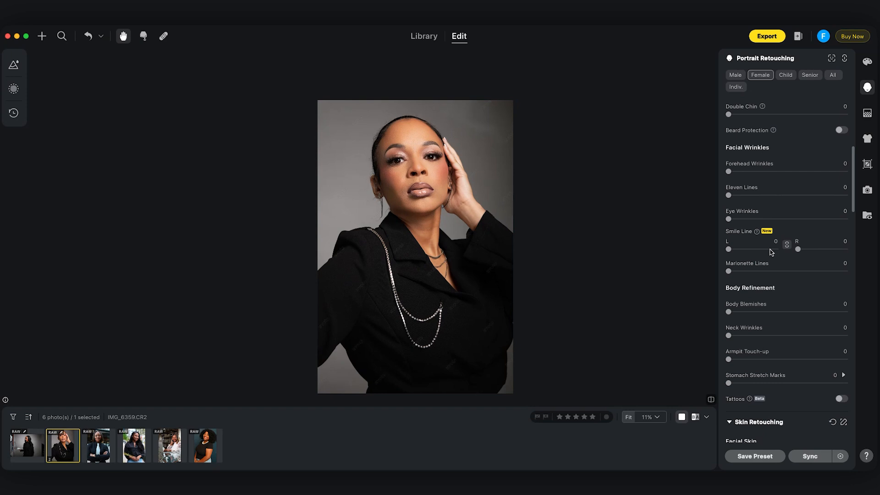
scroll(769, 289, "up", 7)
scroll(769, 289, "up", 5)
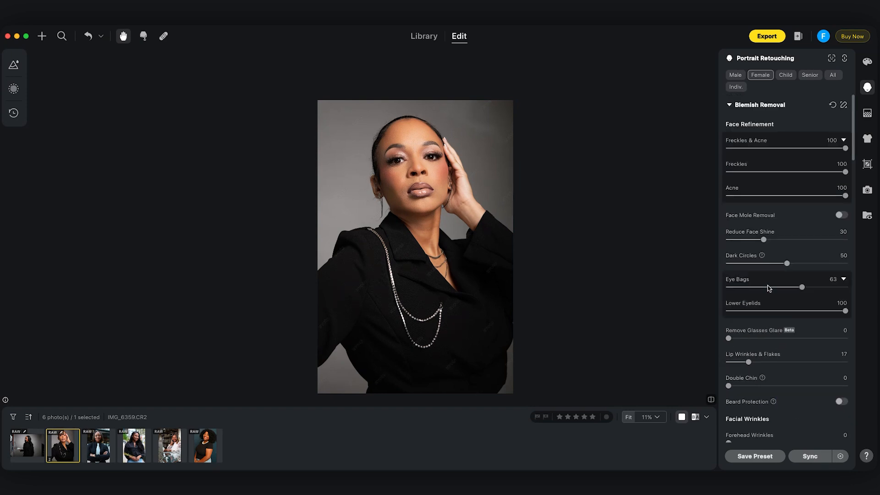
left_click(729, 105)
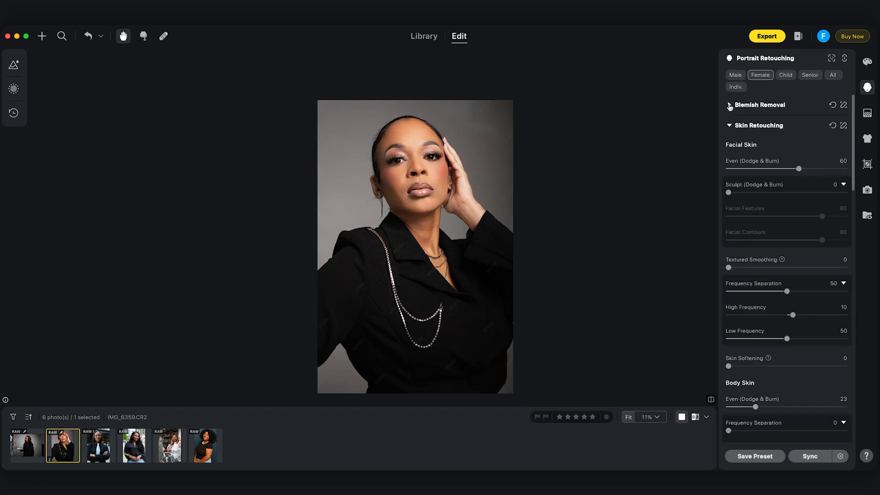
left_click(730, 126)
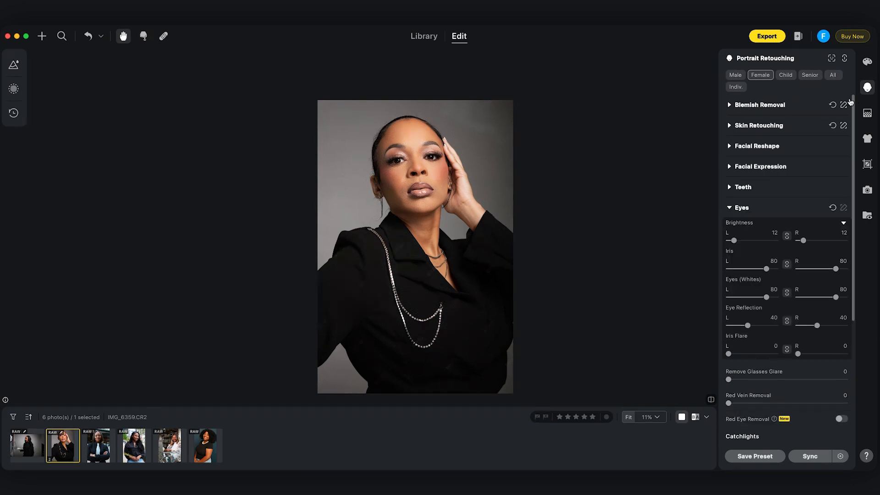
Set De-wrinkle Clothing to 45 for the black jacket, and return to the portrait retouching options.
left_click(868, 140)
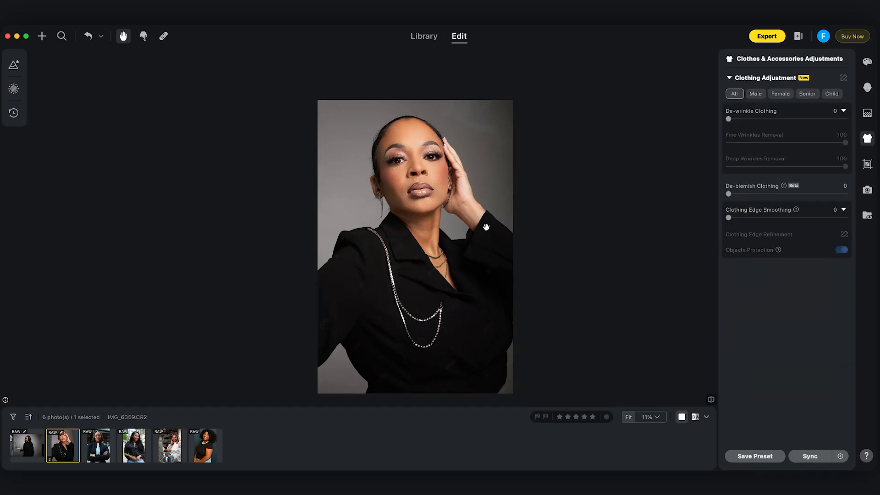
left_click_drag(729, 118, 769, 101)
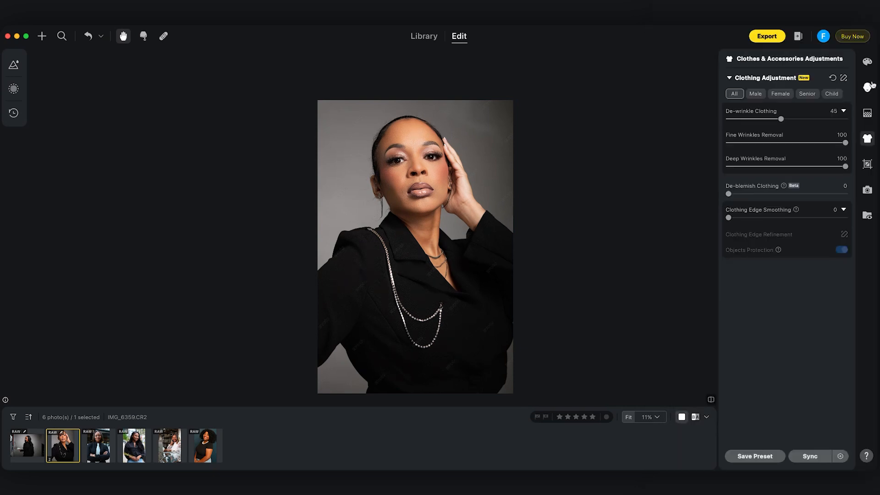
left_click(867, 92)
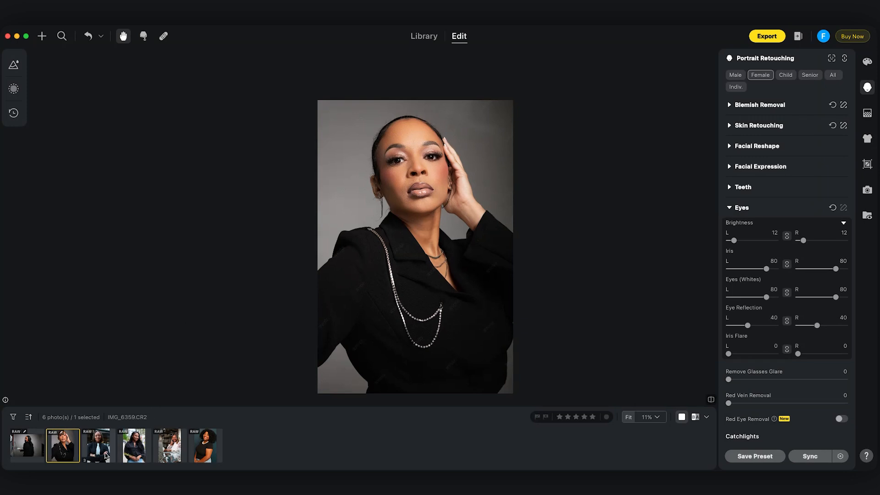
Switch to the photo IMG_2274.CR2, try De-wrinkle Clothing at 100 and reduce it to 86.
left_click(131, 447)
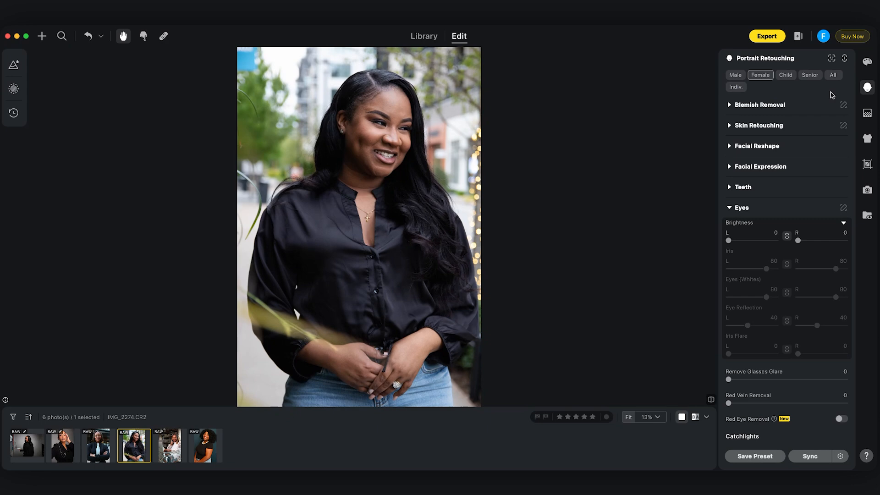
left_click(867, 138)
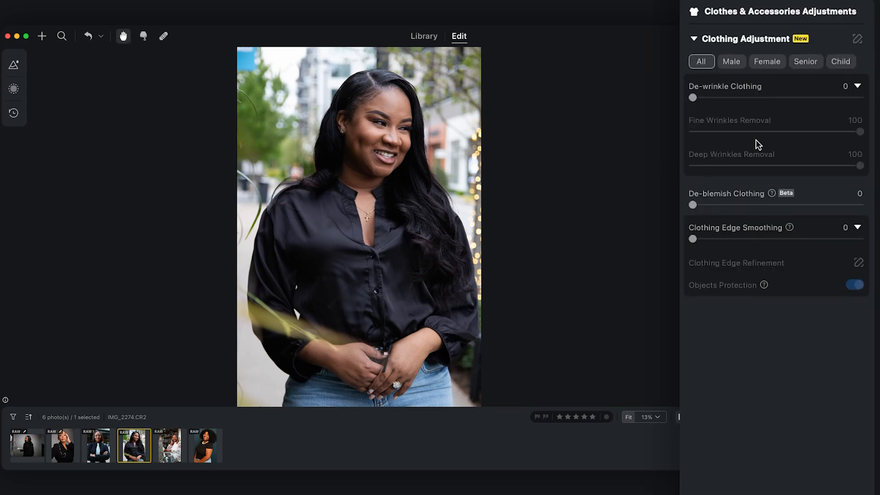
left_click_drag(693, 95, 869, 99)
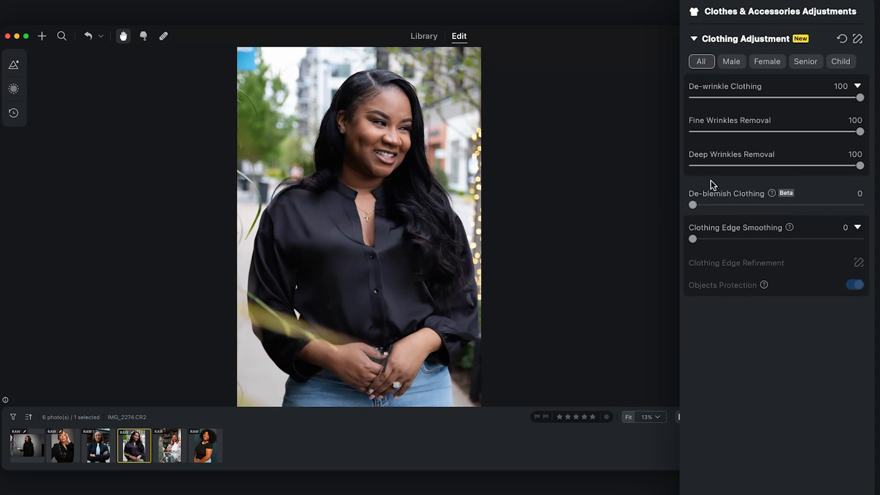
left_click_drag(846, 118, 829, 119)
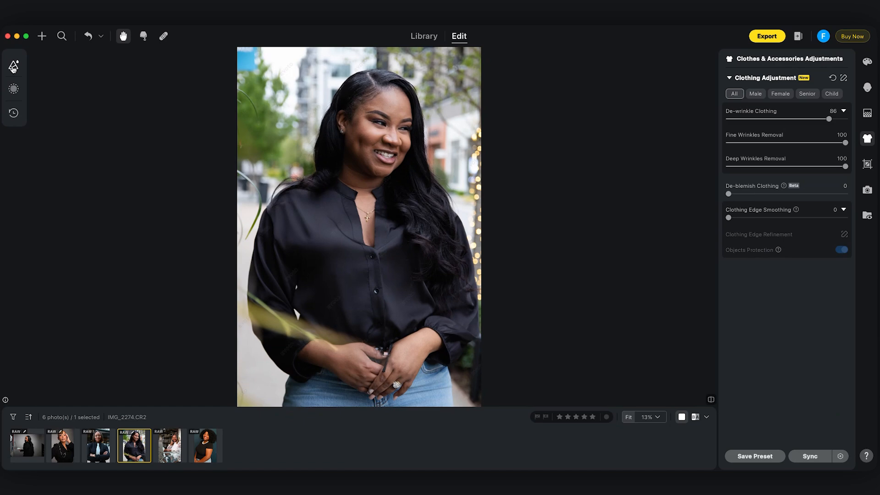
Show the recommended presets and try Warm Skin Tone 01 on the portrait, comparing it with the original look.
left_click(22, 69)
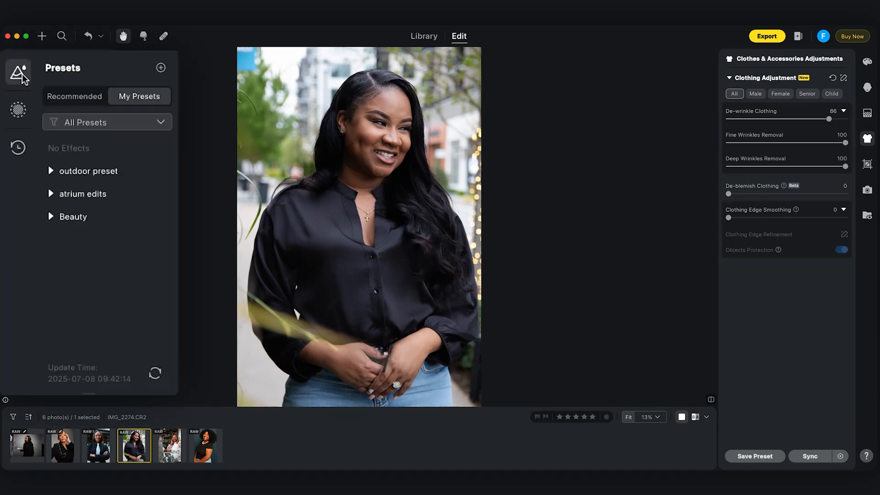
left_click(87, 101)
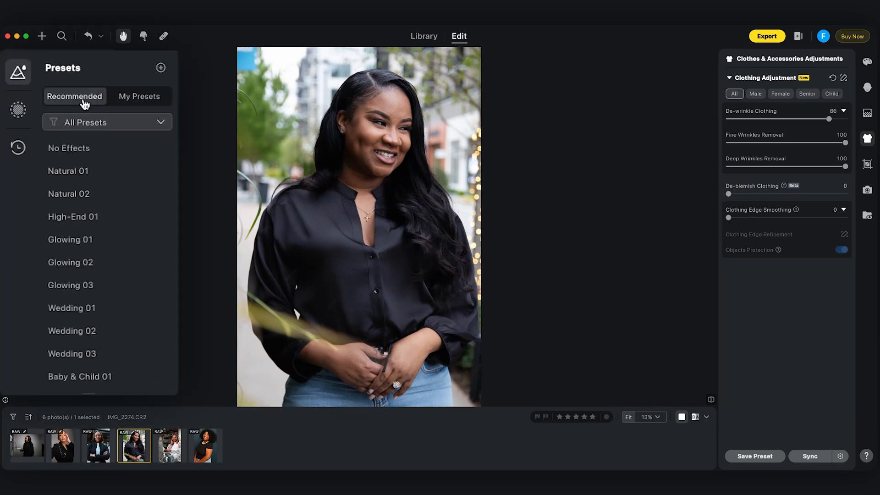
scroll(98, 297, "down", 5)
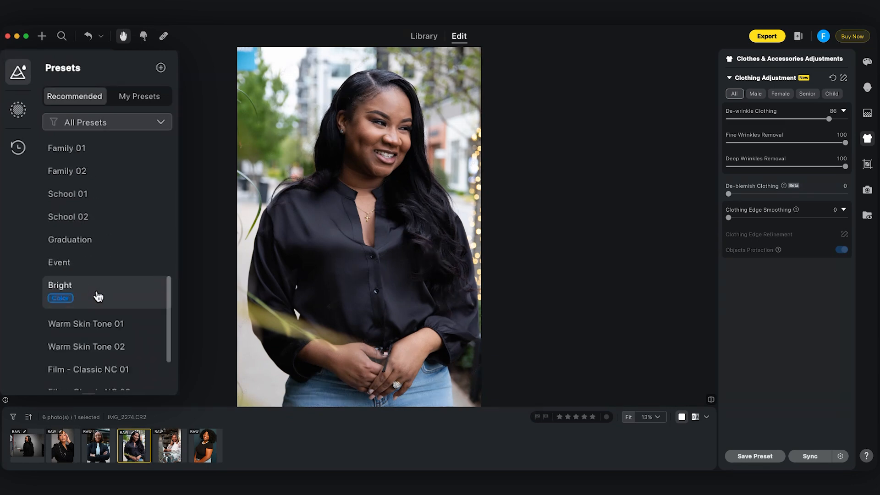
left_click(106, 316)
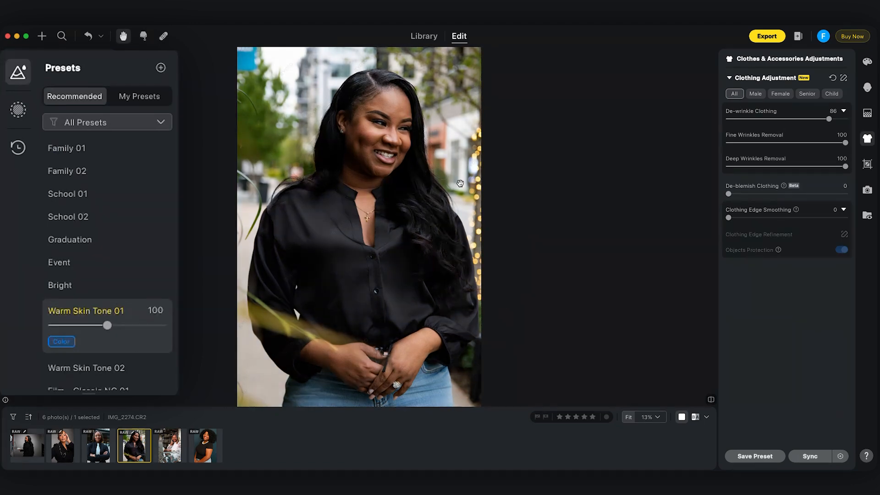
left_click(359, 193)
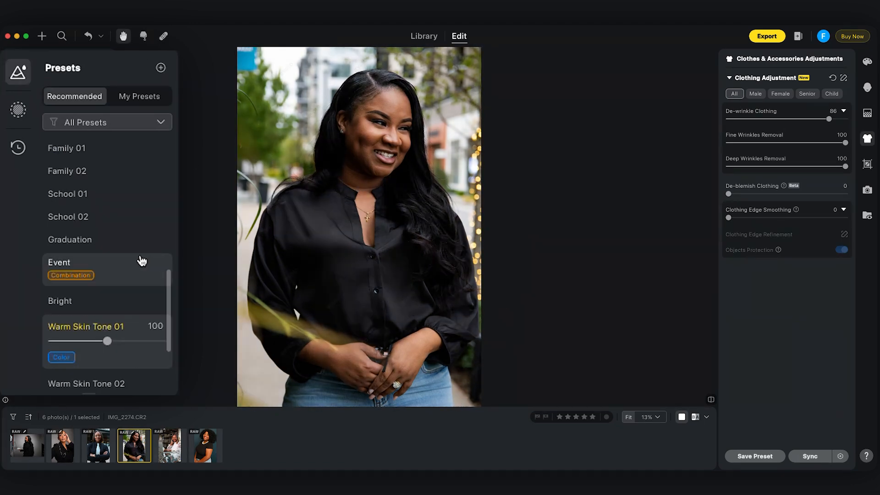
Try the recommended Event preset on the portrait, and replace it with Film - Classic NC 01.
left_click(103, 266)
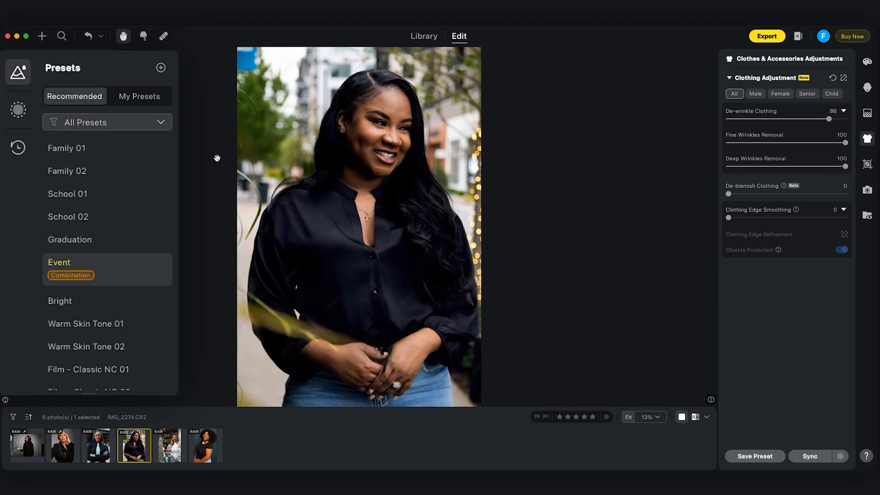
scroll(98, 234, "down", 10)
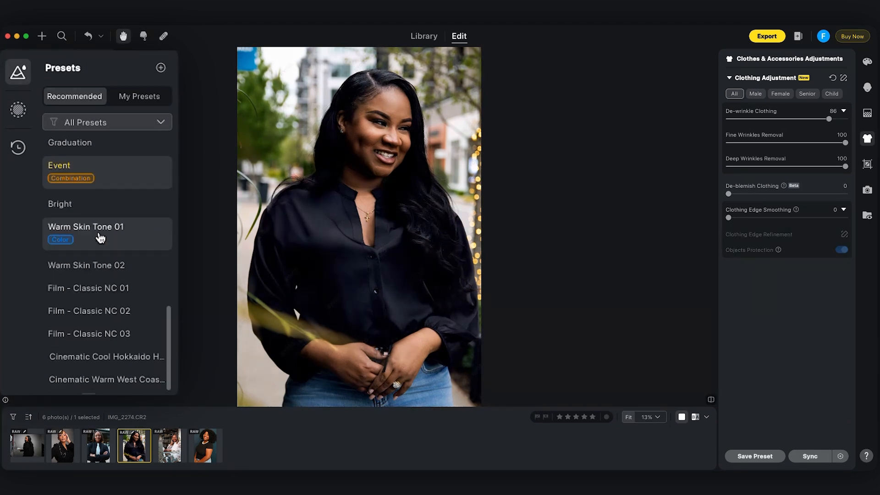
scroll(123, 283, "up", 8)
left_click(114, 275)
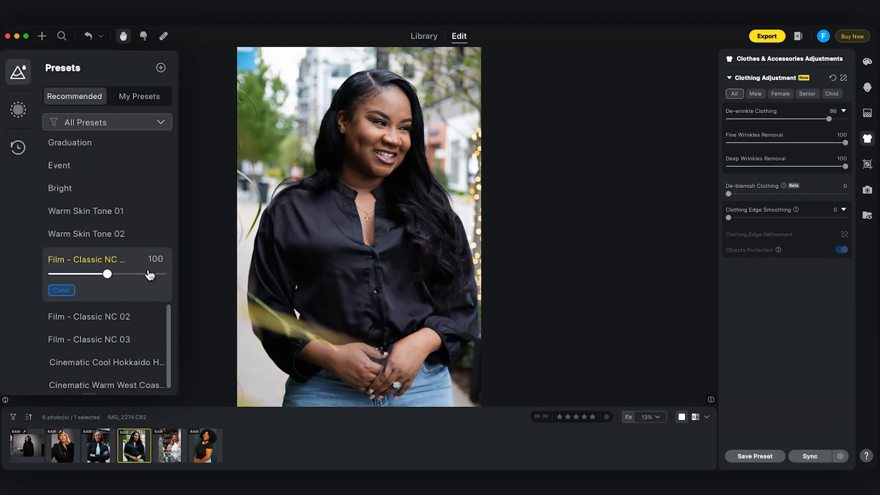
scroll(150, 277, "up", 10)
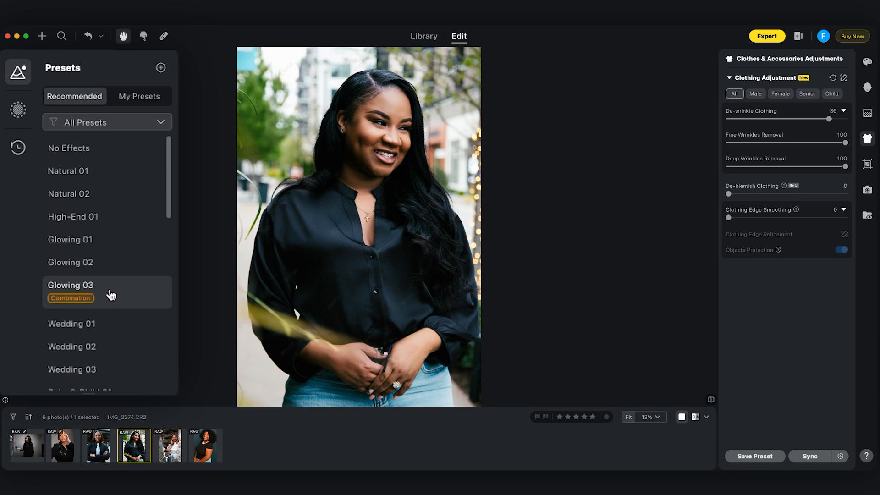
Switch to the photo IMG_6018.CR2, try the custom studio preset from the Beauty group, and undo it.
left_click(130, 105)
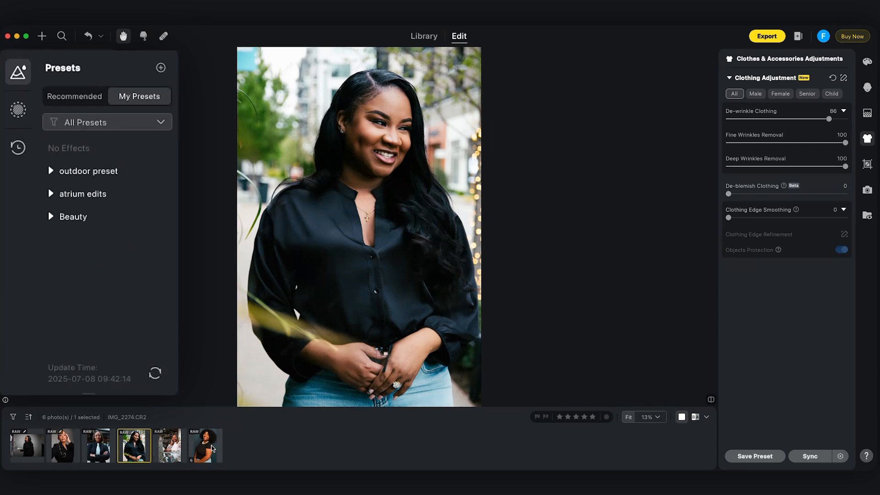
left_click(212, 448)
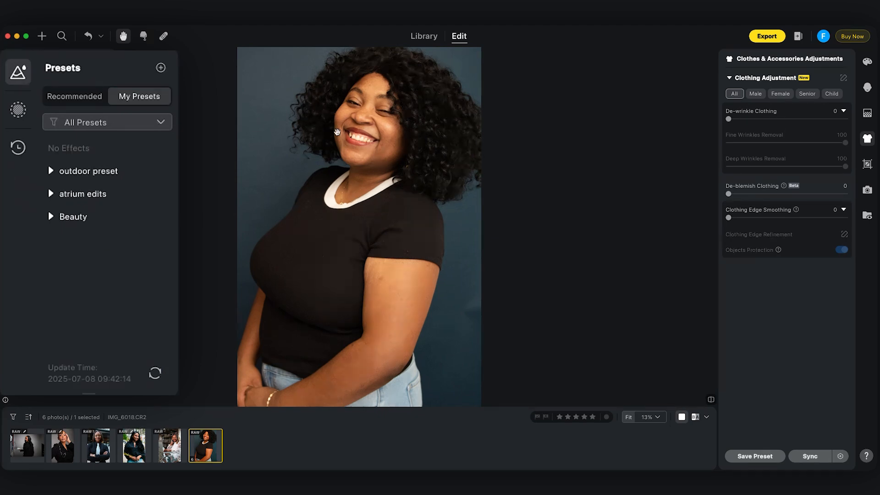
left_click(51, 218)
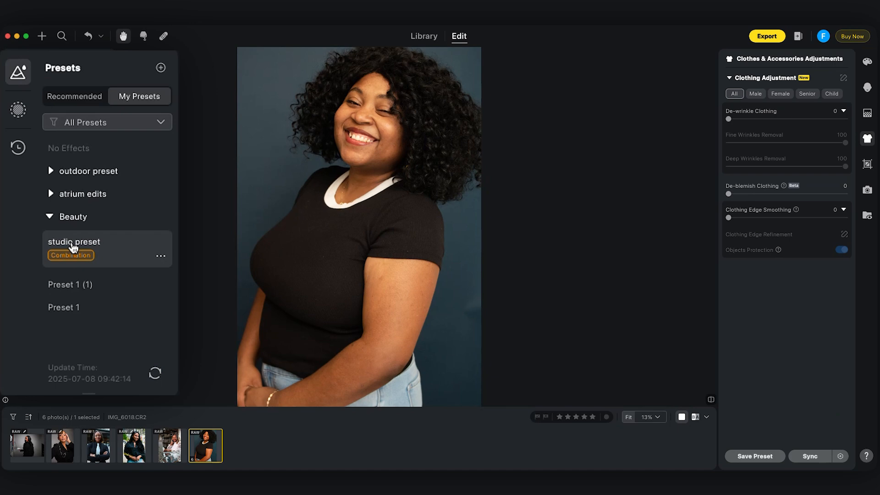
left_click(74, 247)
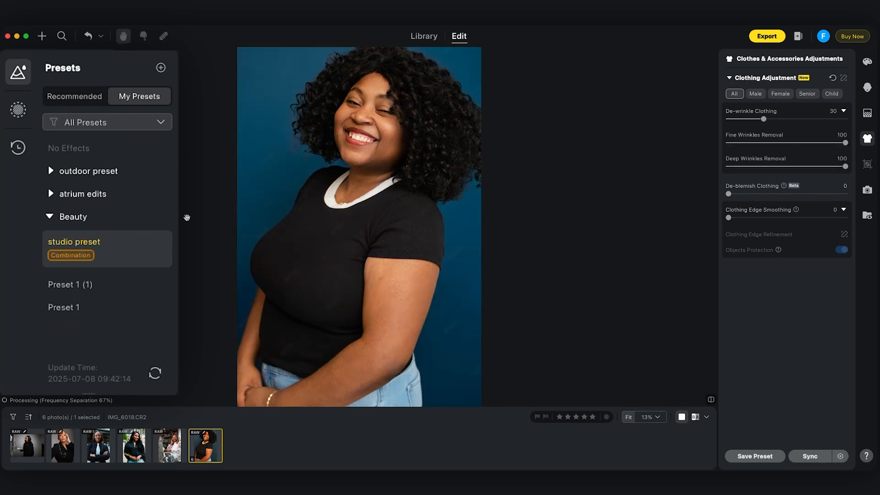
left_click(254, 204)
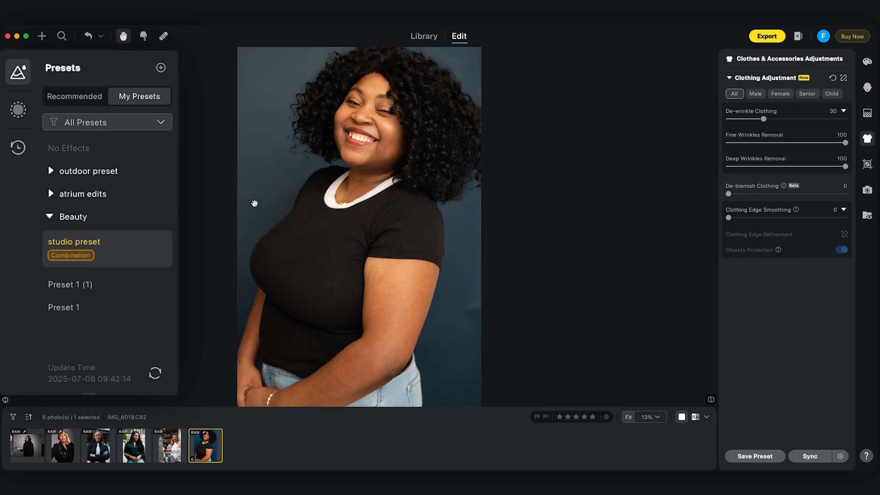
left_click(424, 239)
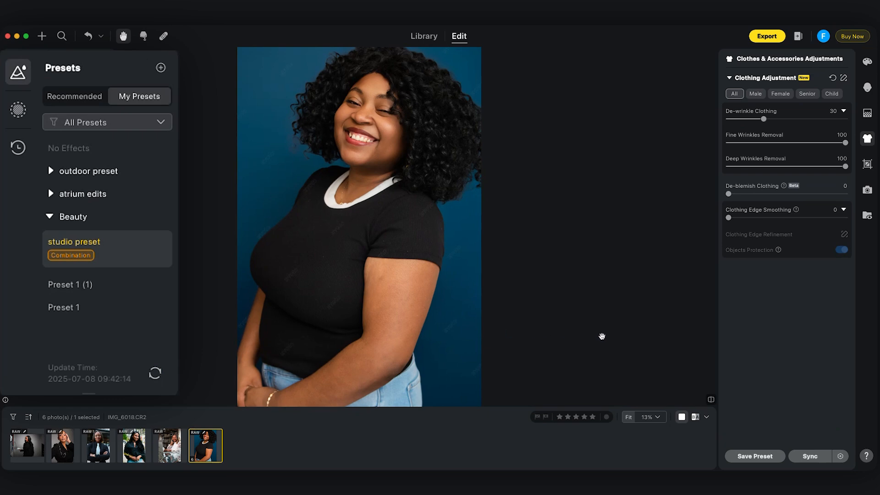
key("super+z")
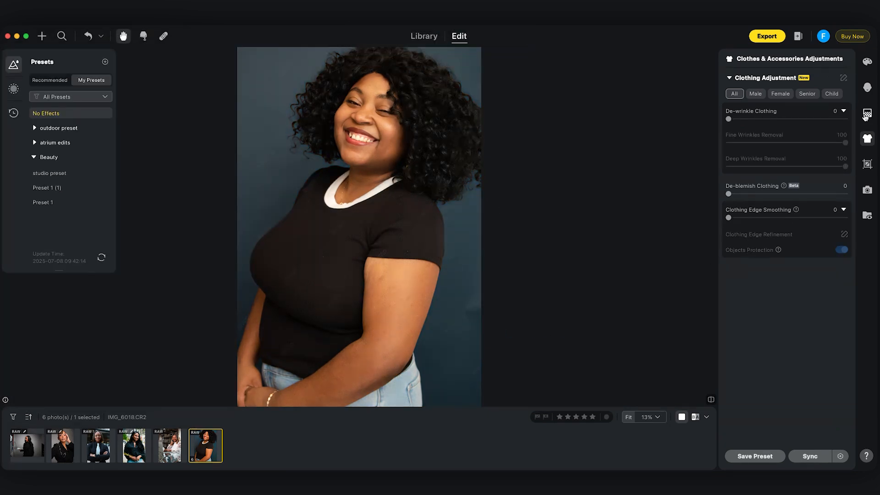
Turn on Distractions Removal, Clean Backdrop and Unify Lighting for the blue backdrop in the background adjustments.
left_click(867, 114)
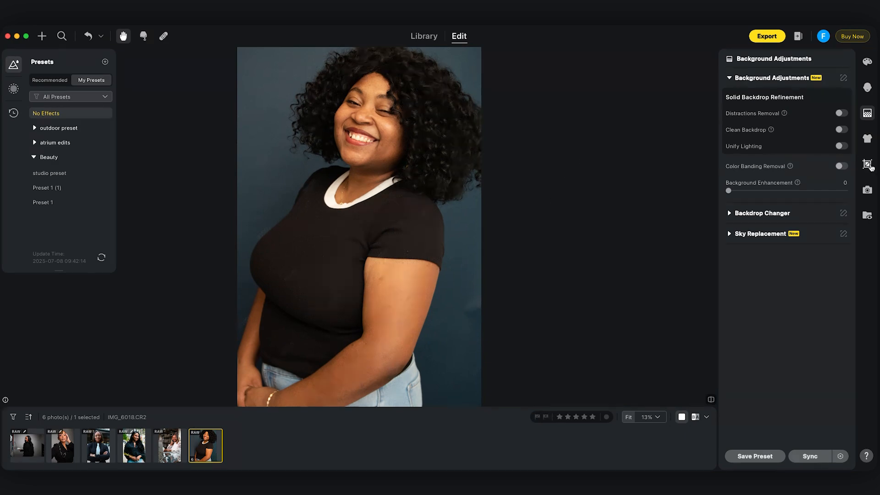
left_click(867, 87)
left_click(873, 114)
left_click(842, 113)
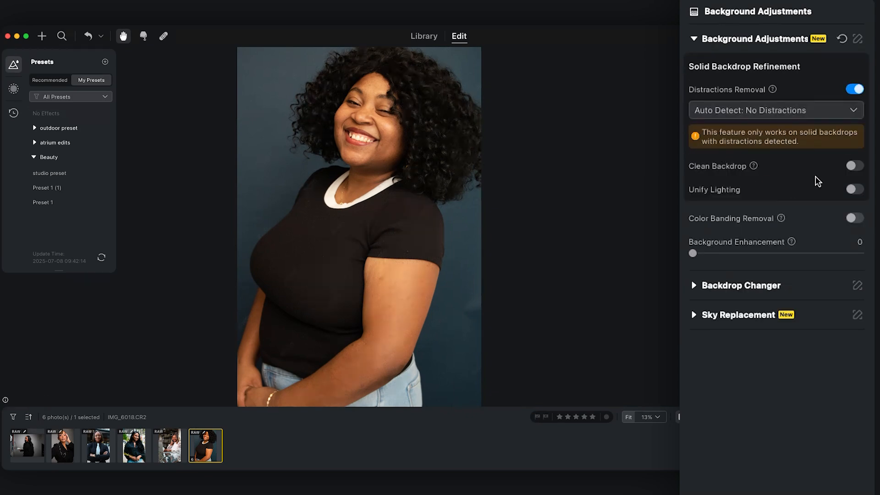
left_click(854, 168)
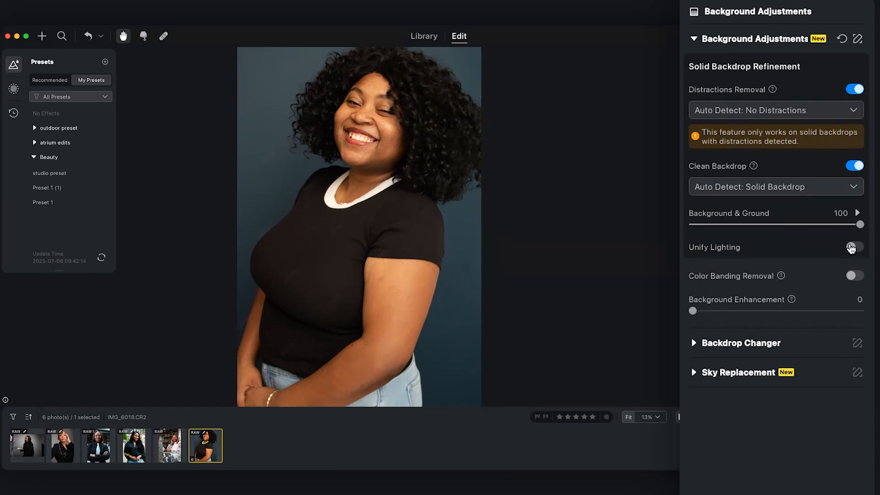
left_click(853, 247)
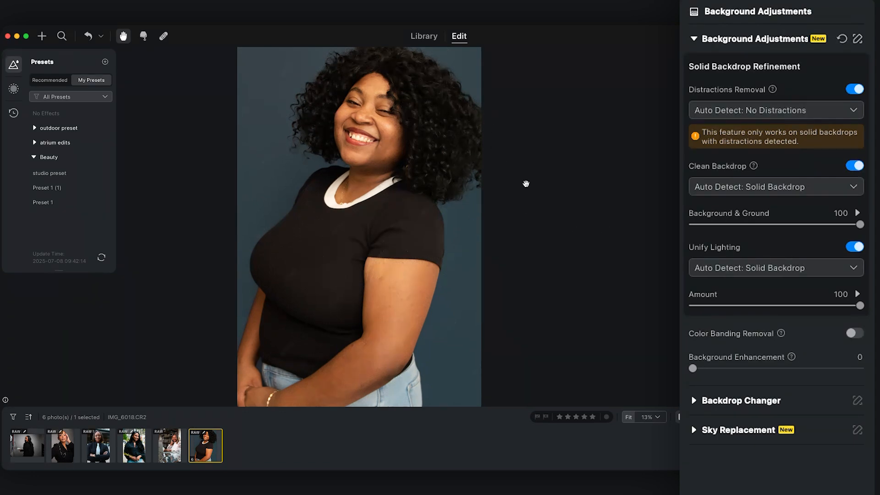
Try the Fabric02 and Brown03 backdrops in Backdrop Changer, and reset the backdrop to the original.
left_click(694, 401)
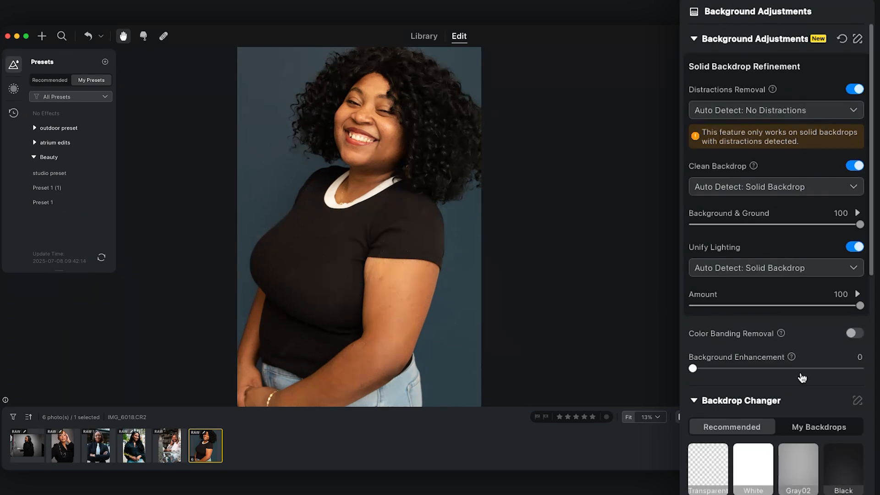
scroll(803, 378, "down", 4)
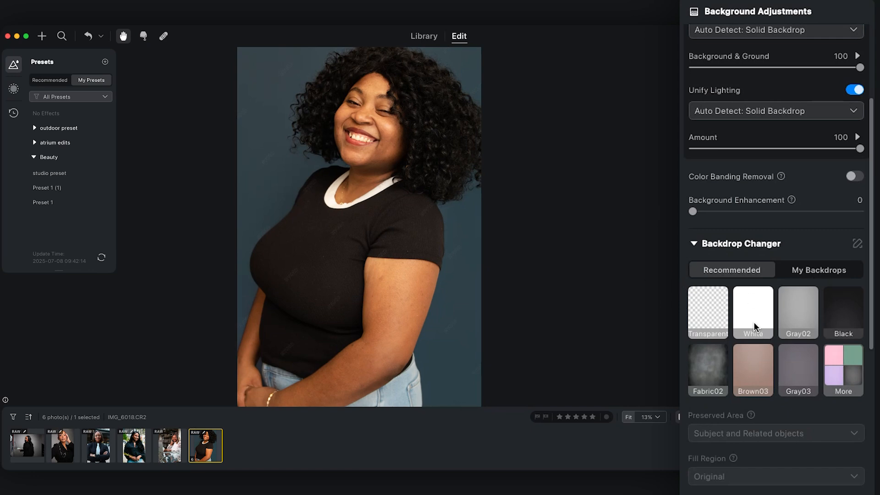
left_click(709, 372)
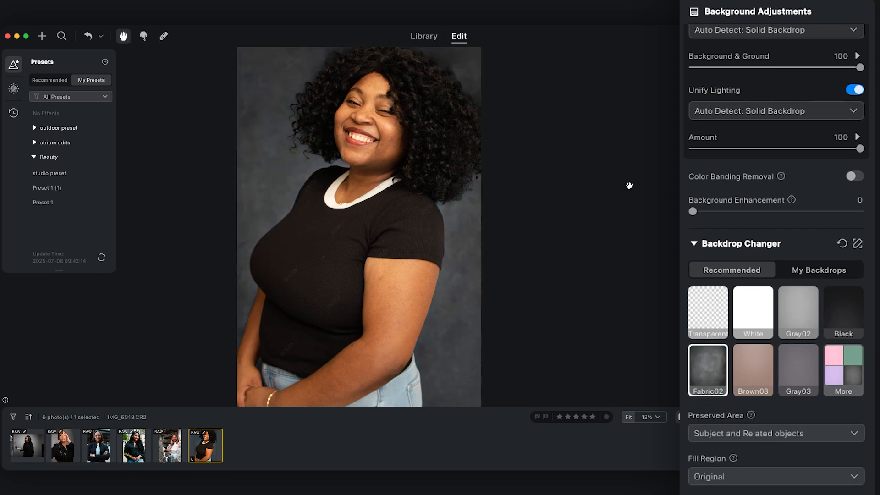
left_click(757, 365)
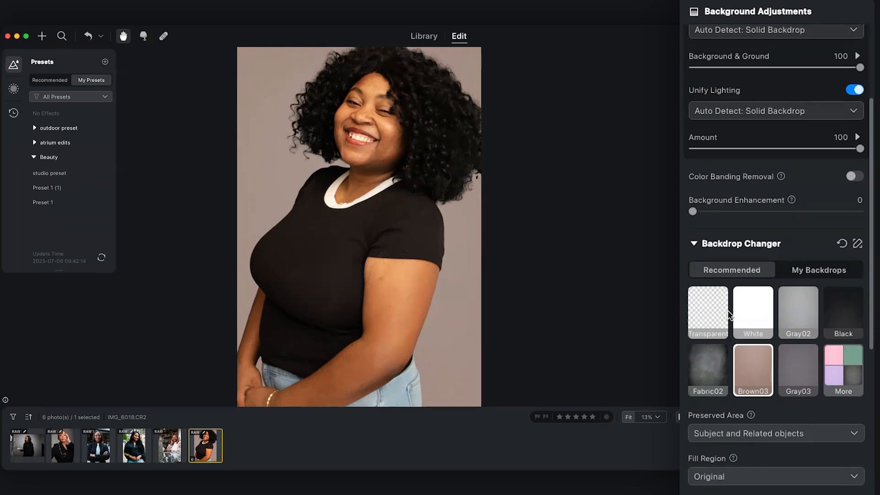
left_click(842, 243)
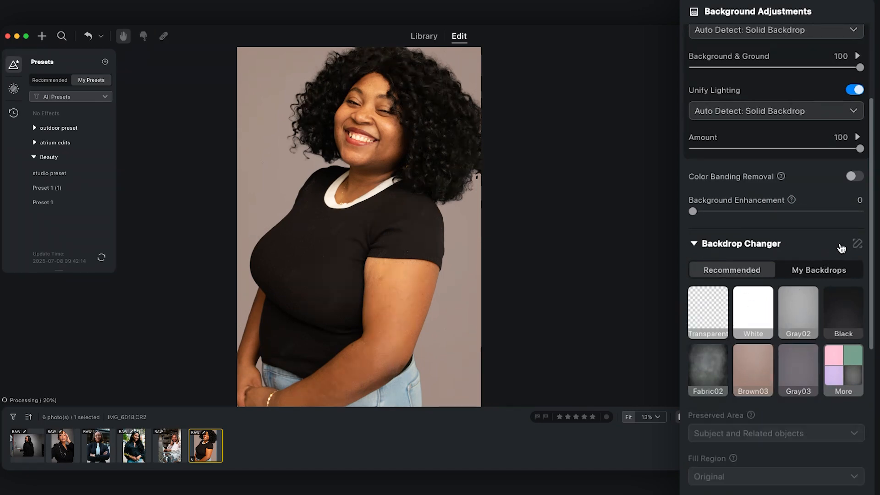
Switch to the photo IMG_6422.CR2, turn on Distractions Removal, Clean Backdrop and Unify Lighting, and inspect the gray backdrop up close.
left_click(28, 452)
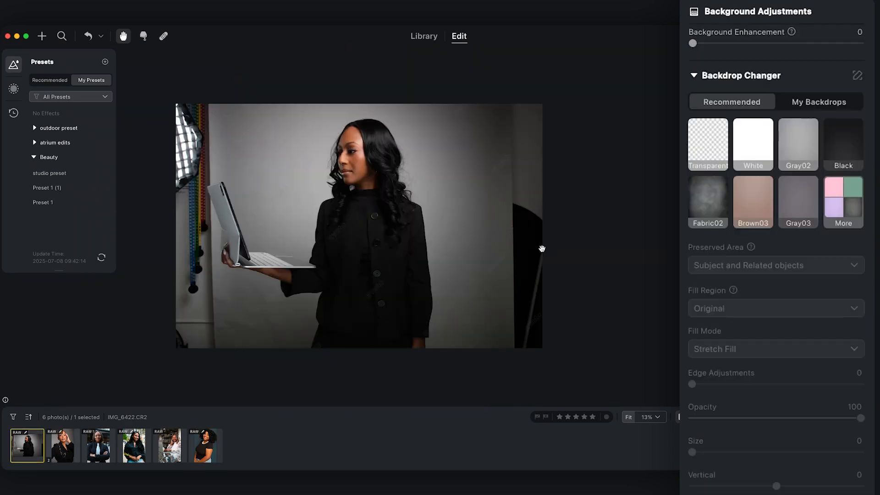
scroll(775, 274, "up", 4)
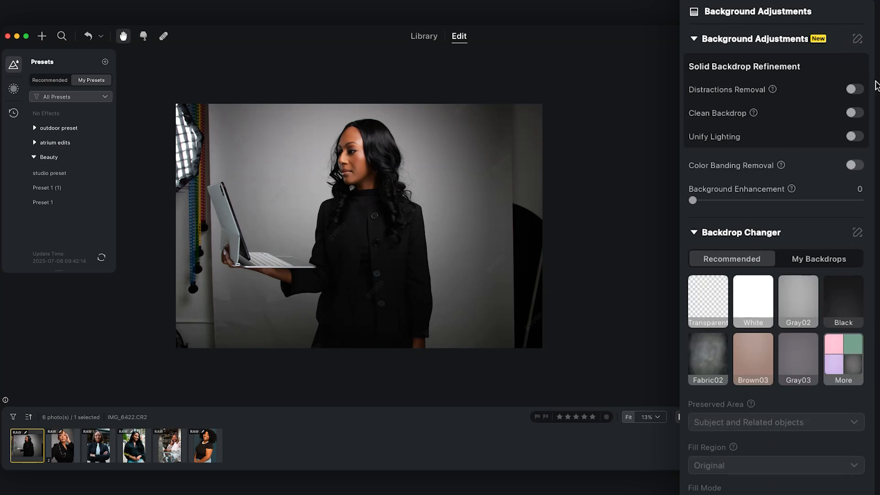
left_click(854, 90)
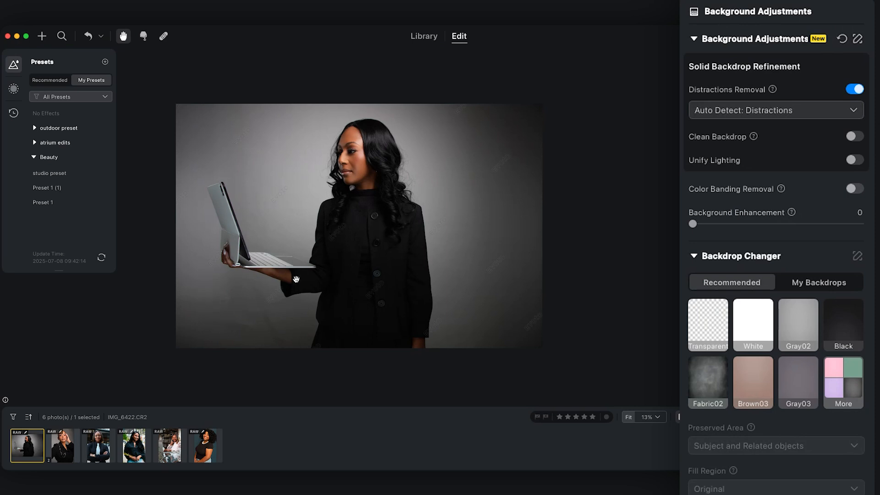
left_click(852, 139)
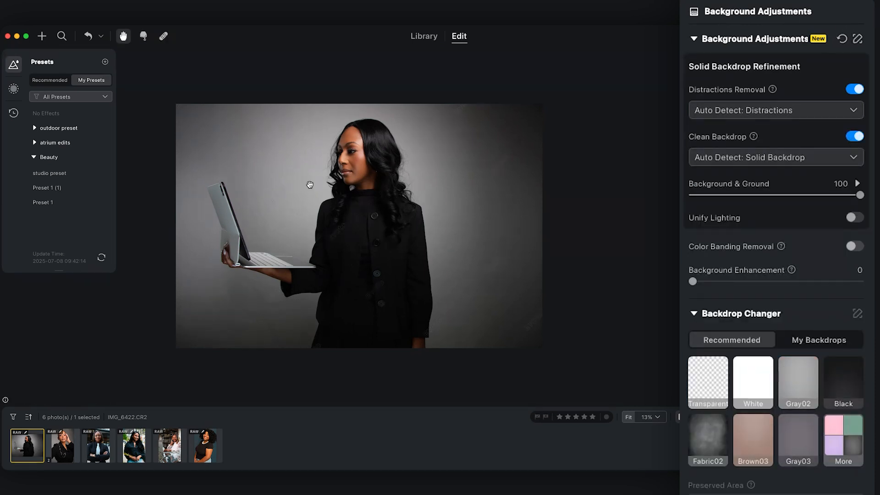
left_click(855, 218)
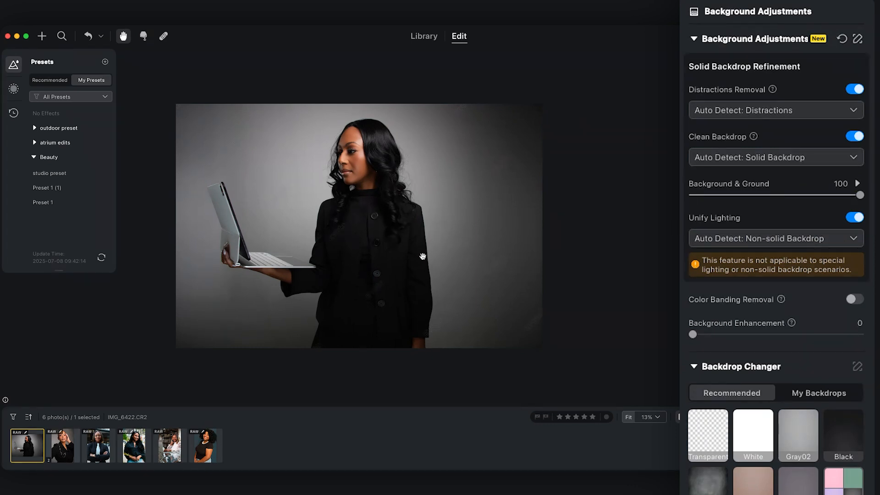
scroll(332, 223, "down", 5)
scroll(332, 222, "up", 5)
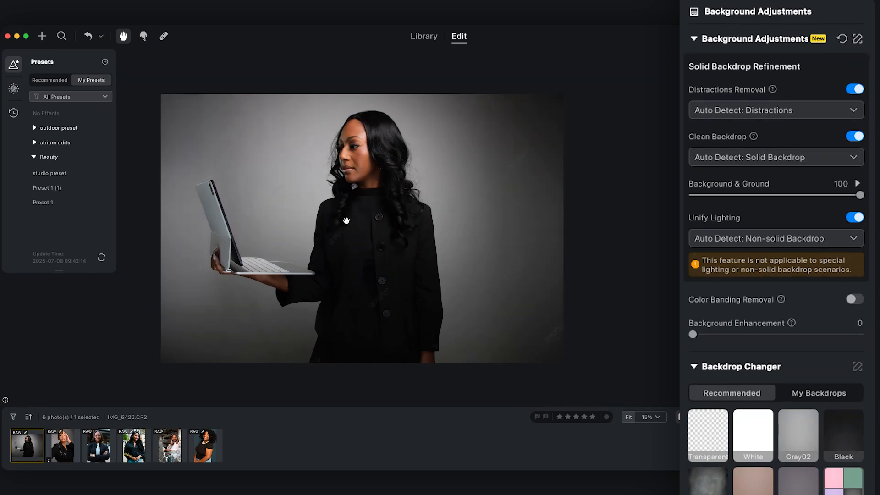
scroll(388, 208, "up", 3)
scroll(388, 217, "down", 5)
scroll(389, 223, "up", 2)
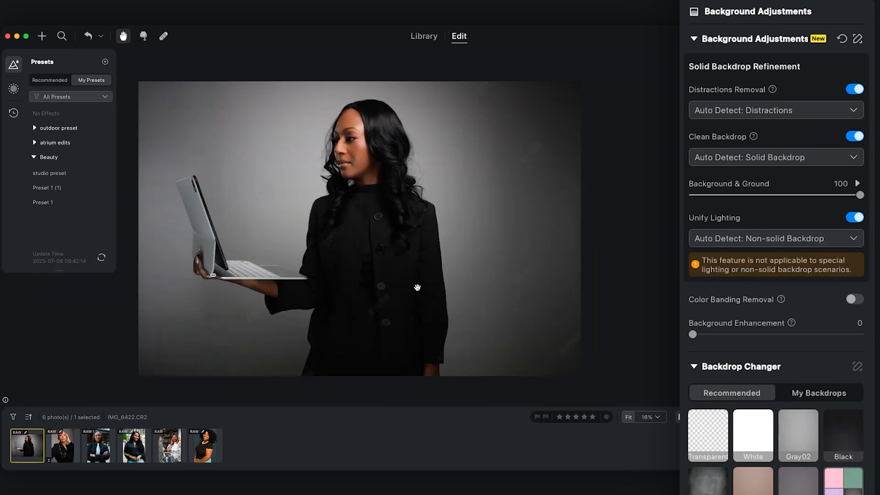
Switch to the photo IMG_6359.CR2 and apply the studio preset from the Beauty group, checking the face up close.
left_click(62, 446)
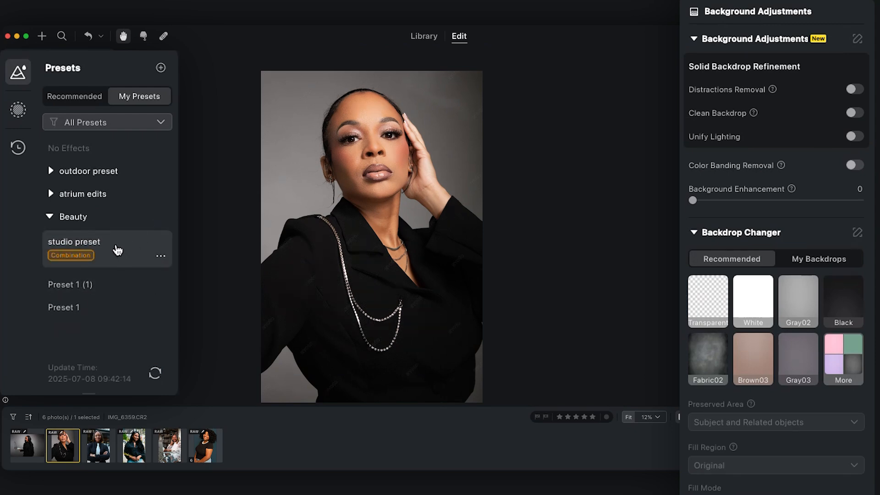
left_click(118, 250)
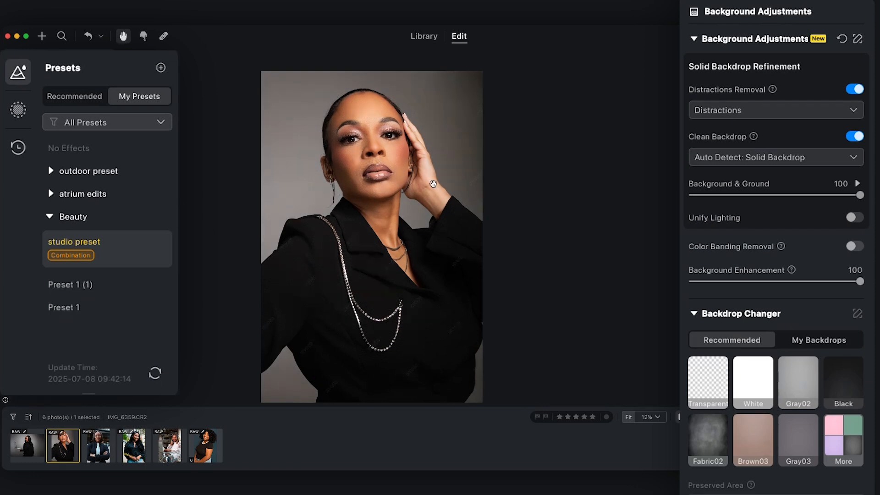
scroll(385, 153, "up", 2)
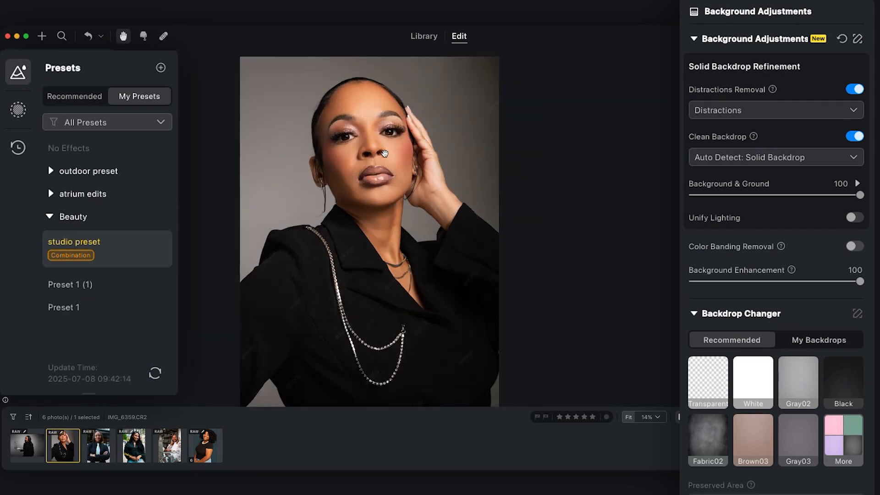
Switch to the photo IMG_4121.CR2 and apply the outdoor natural preset from the outdoor preset group.
scroll(415, 183, "down", 2)
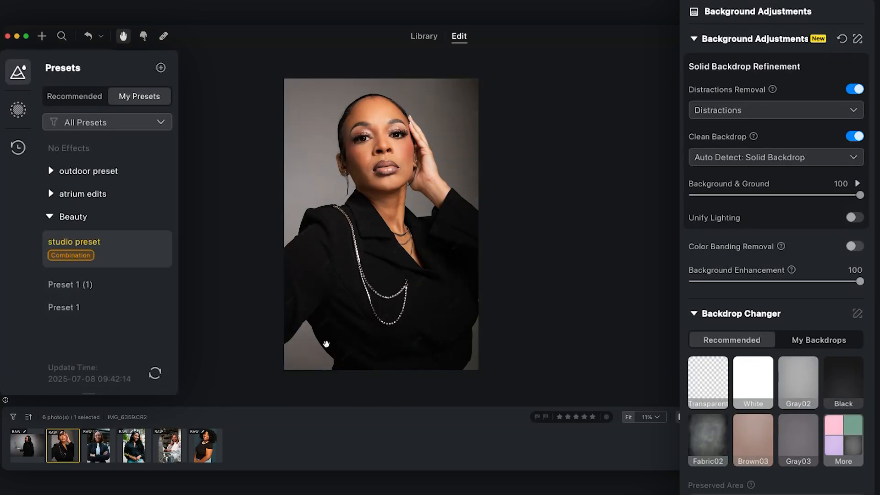
left_click(96, 447)
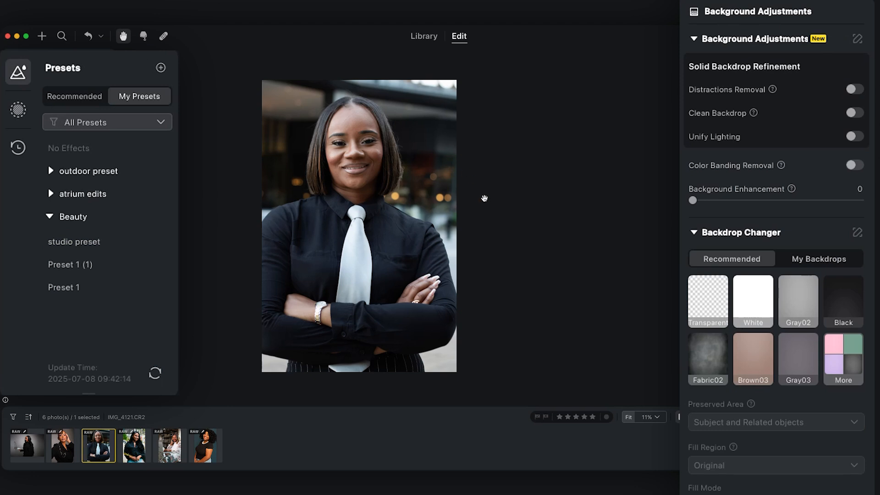
left_click(91, 172)
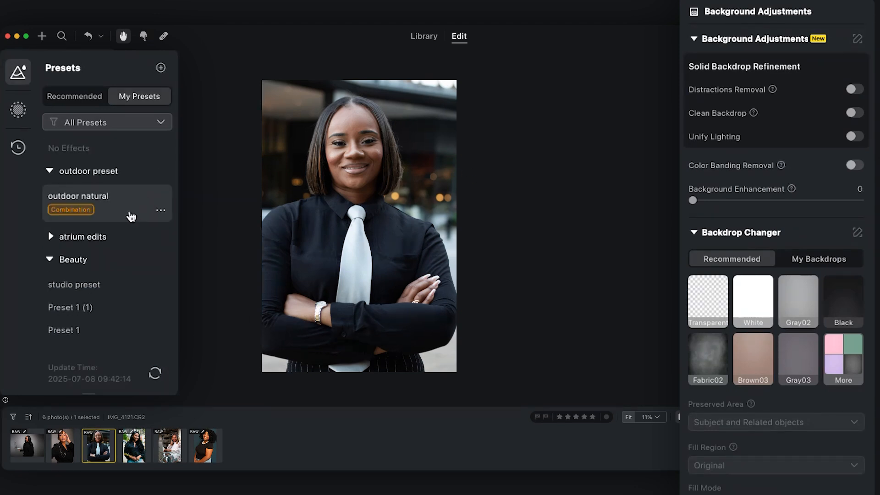
left_click(132, 216)
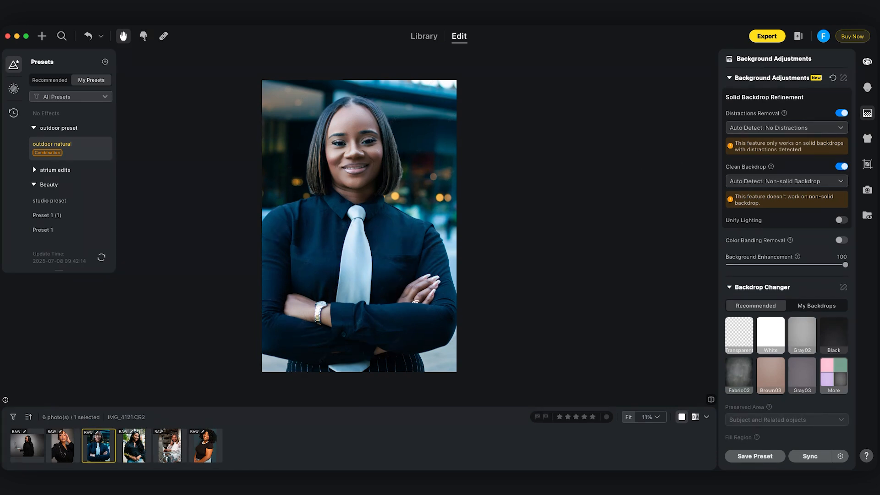
Warm the photo's white balance by setting the color temperature to 5639, and check the result at different zoom levels.
left_click(867, 60)
scroll(798, 339, "down", 2)
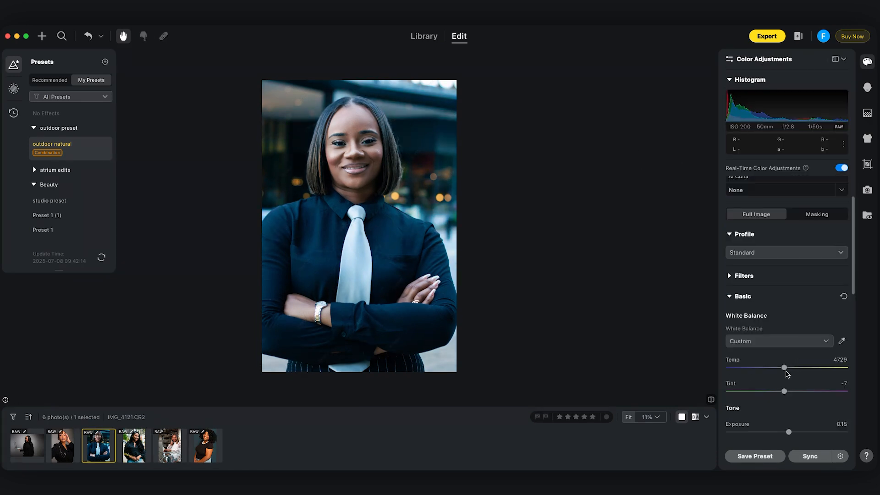
left_click_drag(785, 368, 793, 368)
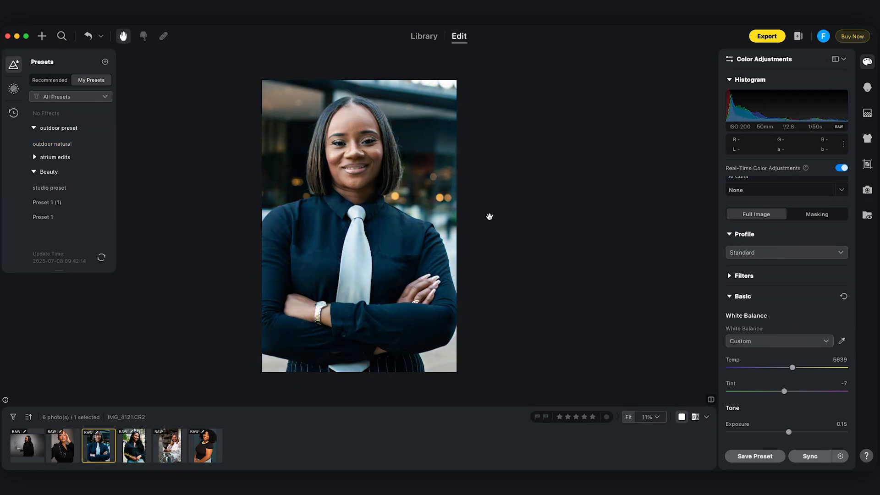
scroll(418, 196, "down", 1)
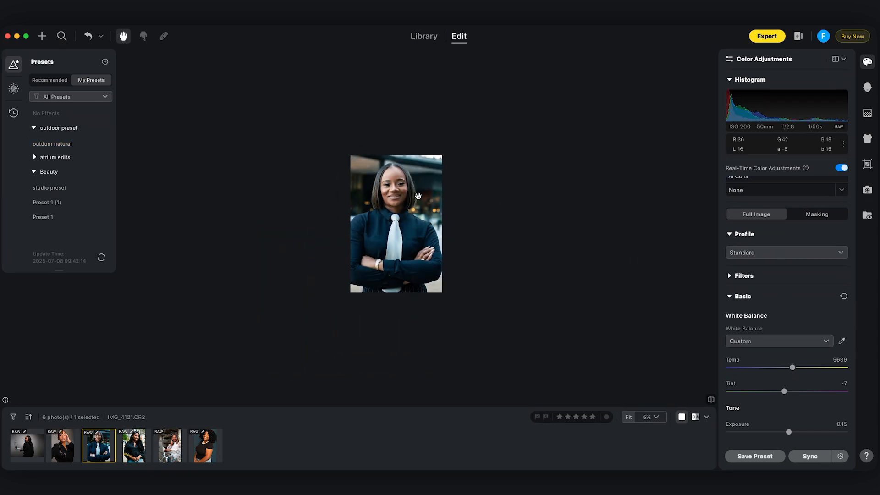
scroll(418, 196, "up", 2)
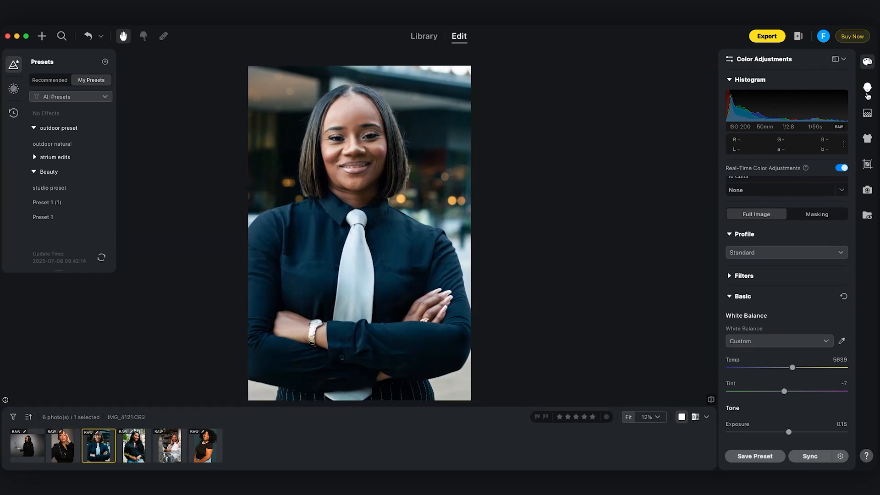
Examine the portrait retouching settings the preset applied, collapsing Eyes and reviewing the Hair and Stray Hairs Removal values.
left_click(867, 88)
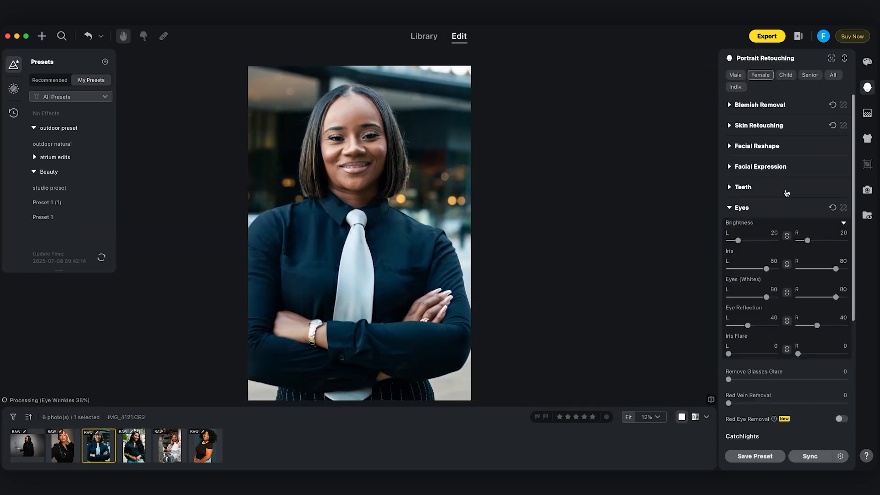
left_click(729, 213)
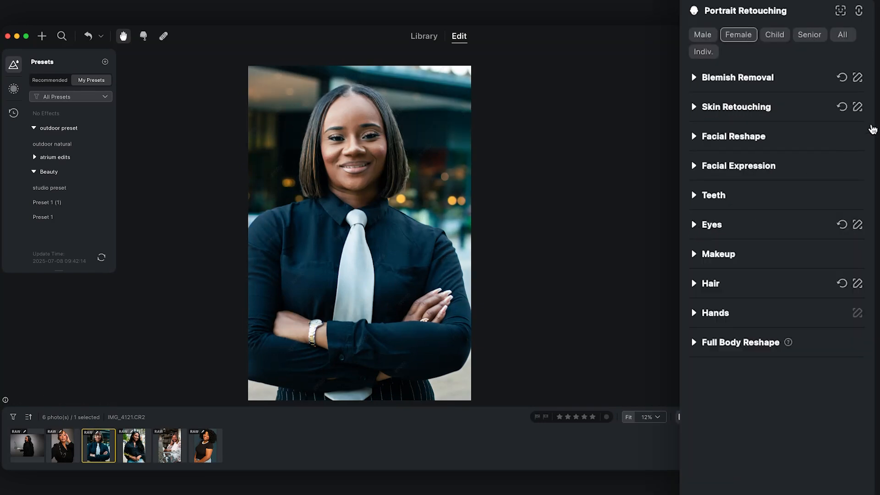
left_click(693, 284)
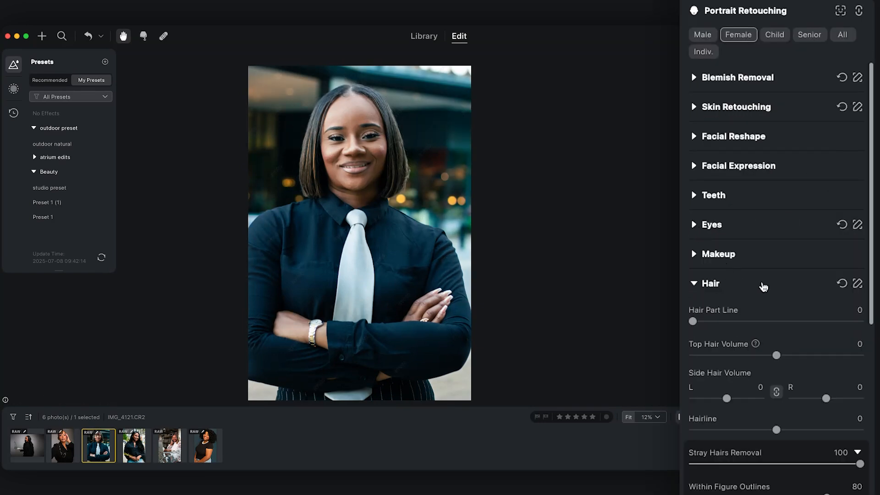
scroll(762, 287, "down", 3)
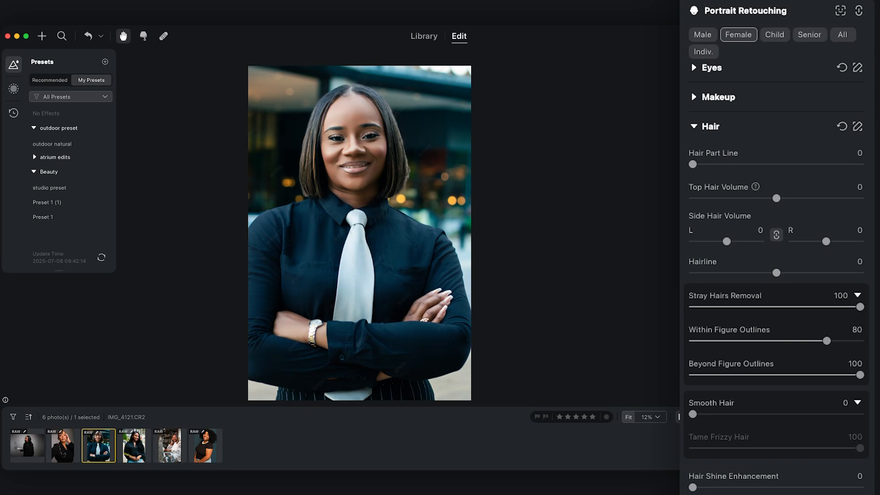
left_click(430, 196)
left_click(430, 197)
left_click(429, 196)
View the photo IMG_6018.CR2 and the fourth photo in the filmstrip, and return to IMG_4121.CR2.
left_click(205, 443)
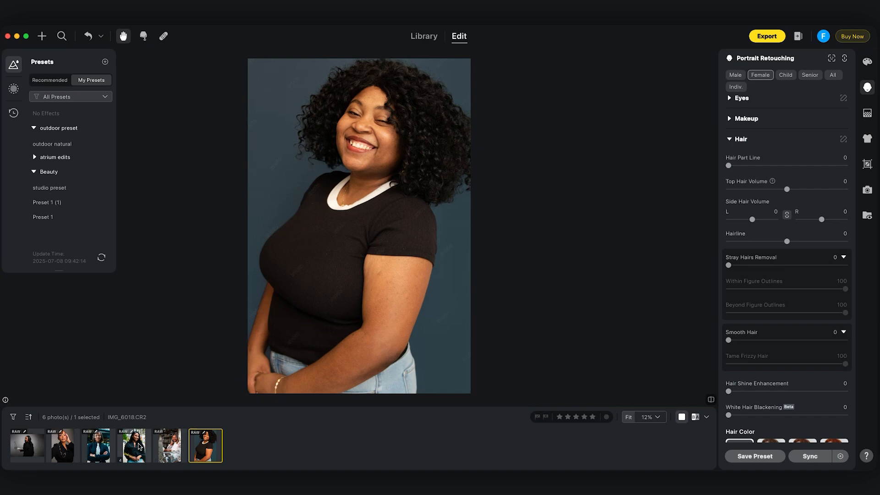
left_click(140, 447)
left_click(103, 444)
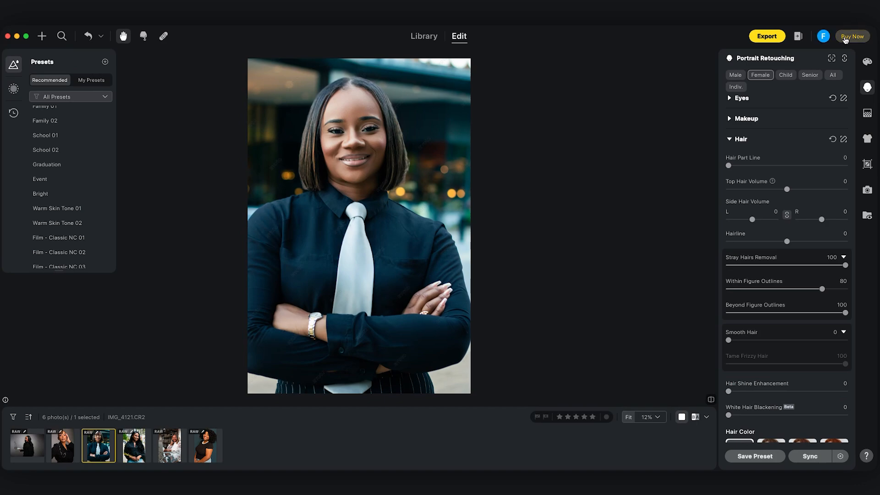
Open the export window for the photo IMG_4121.CR2 and dismiss it without exporting.
left_click(772, 39)
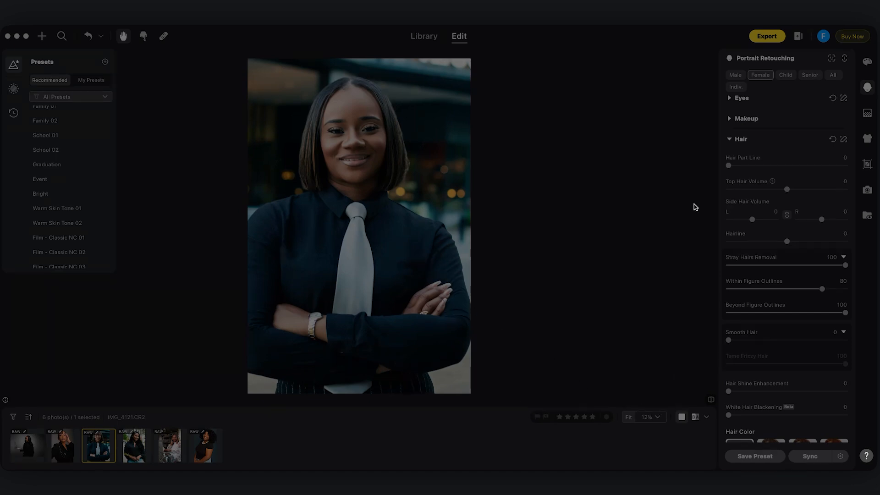
left_click(661, 59)
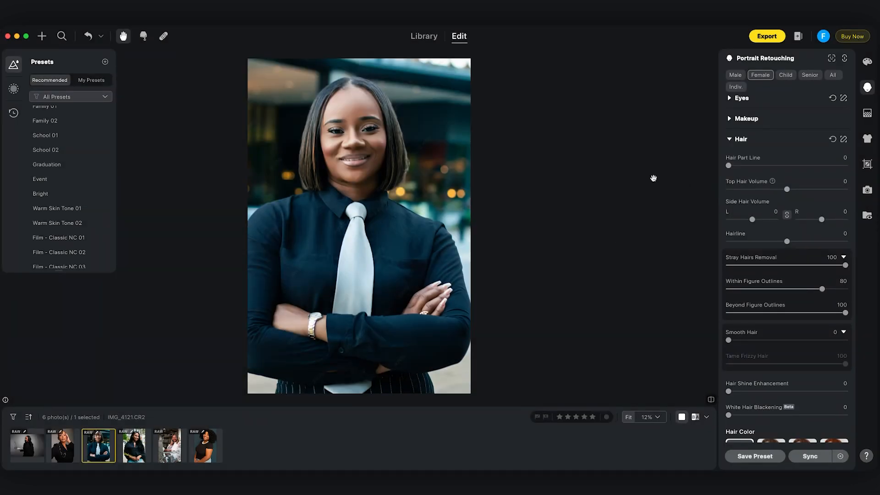